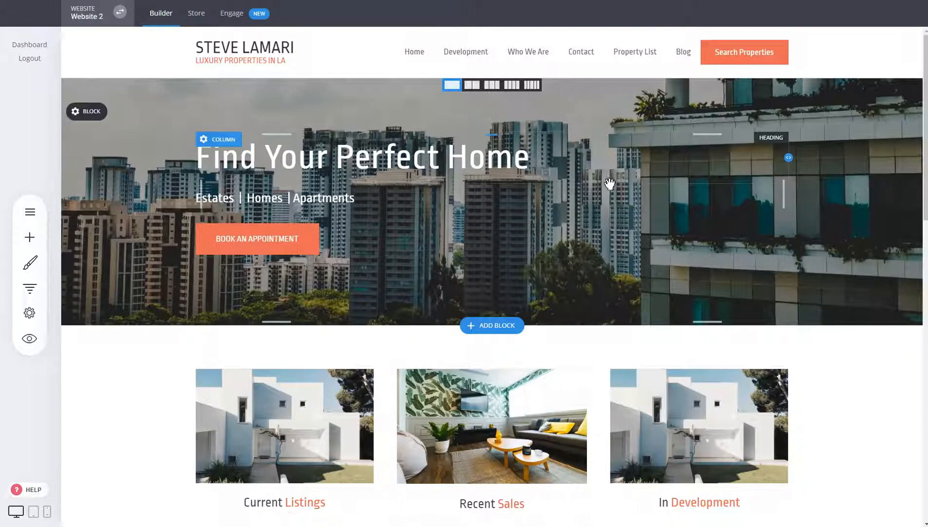
Look over the website's home page and its list of existing funnels
{"action": "scroll", "coordinate": [610, 184], "scroll_direction": "down", "scroll_amount": 1}
{"action": "scroll", "coordinate": [609, 184], "scroll_direction": "down", "scroll_amount": 2}
{"action": "scroll", "coordinate": [178, 290], "scroll_direction": "down", "scroll_amount": 2}
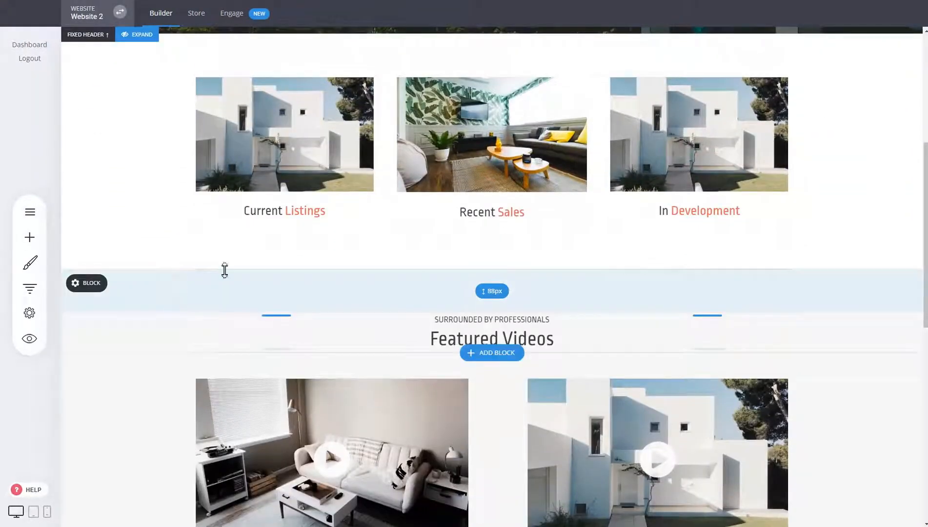
{"action": "scroll", "coordinate": [223, 270], "scroll_direction": "up", "scroll_amount": 5}
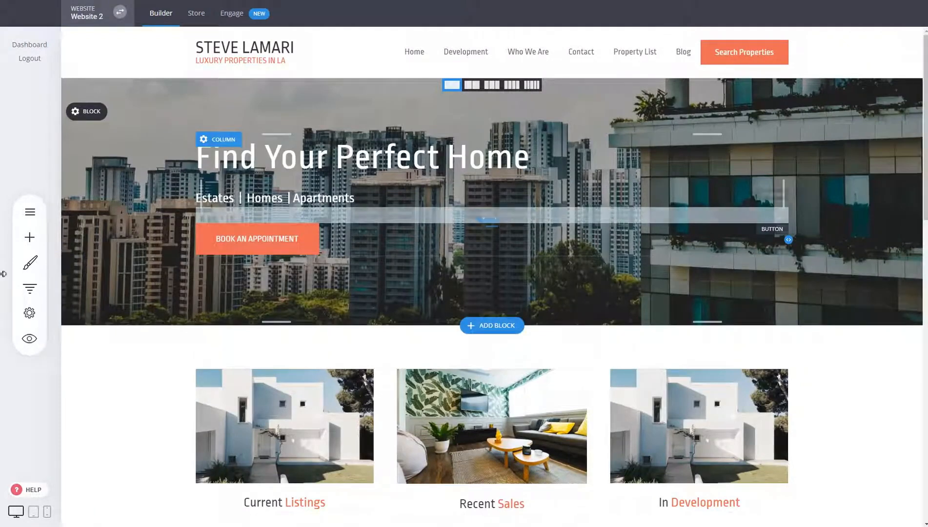
{"action": "left_click", "coordinate": [30, 288]}
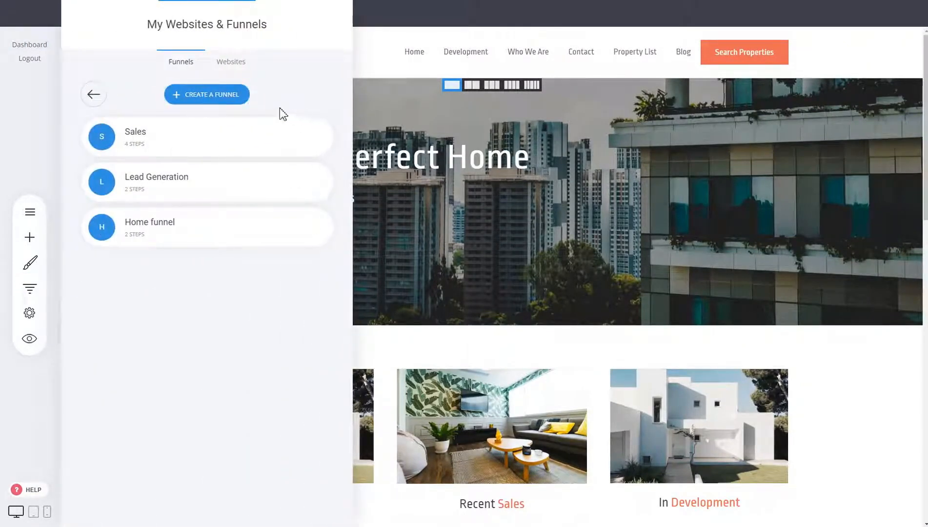
{"action": "left_click", "coordinate": [437, 140]}
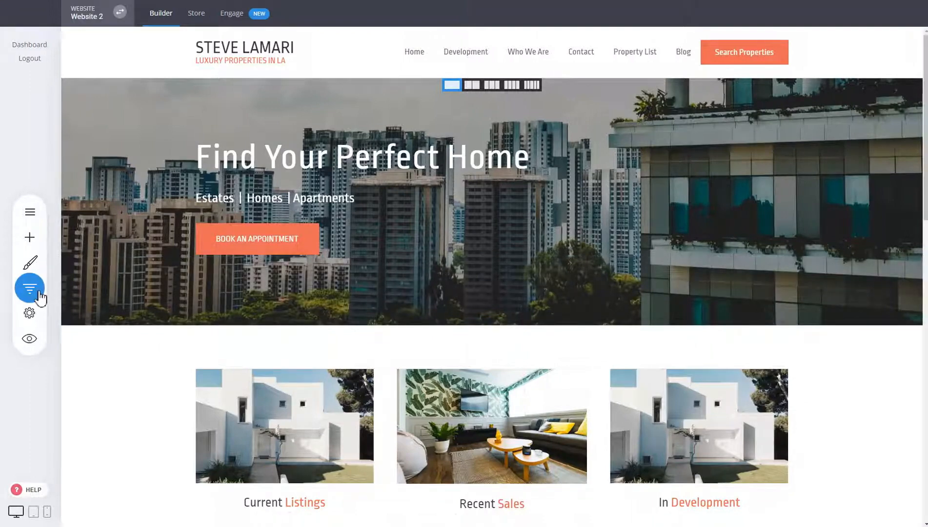
Start creating a funnel from the project-wide funnel list and browse the Sales / Product templates
{"action": "left_click", "coordinate": [38, 293]}
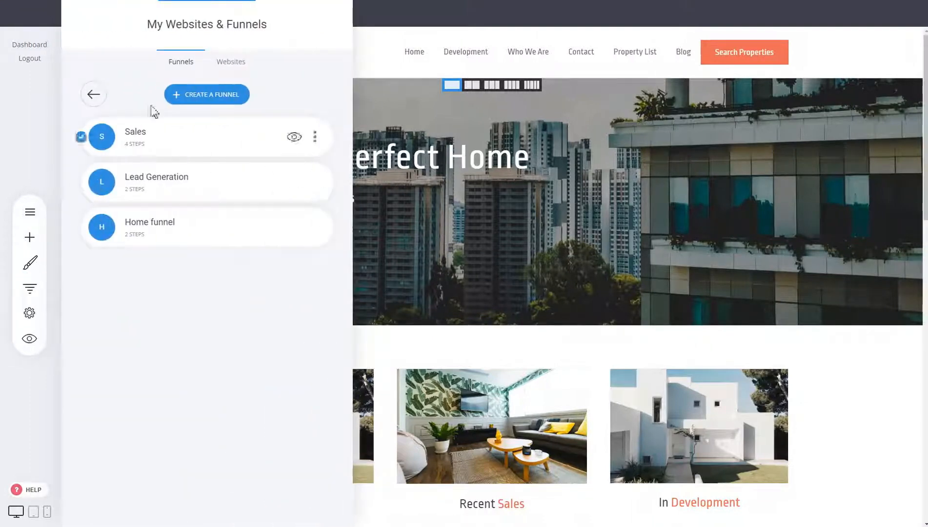
{"action": "left_click", "coordinate": [93, 95]}
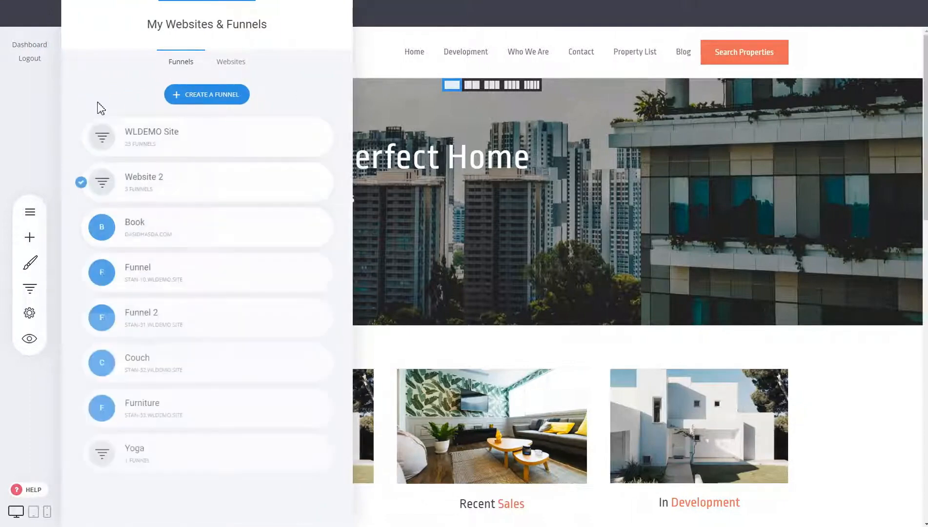
{"action": "left_click", "coordinate": [203, 98]}
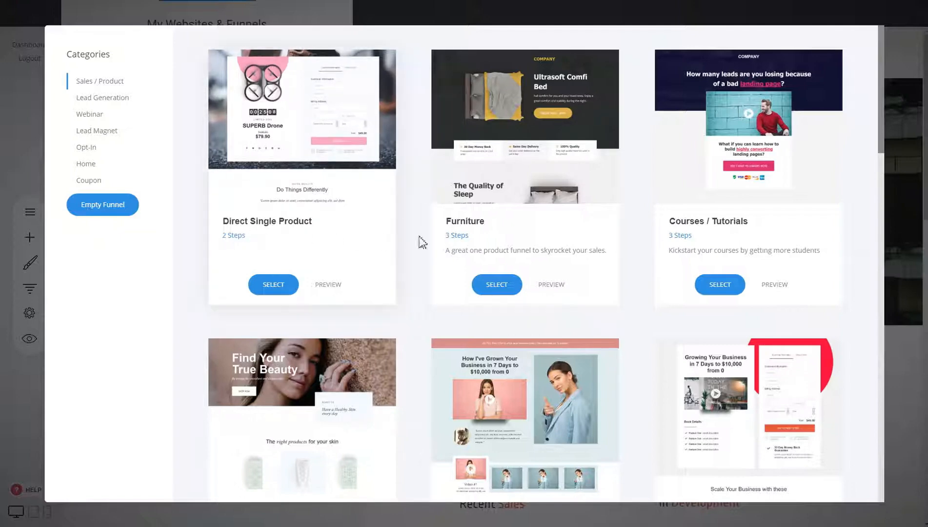
{"action": "scroll", "coordinate": [644, 314], "scroll_direction": "down", "scroll_amount": 5}
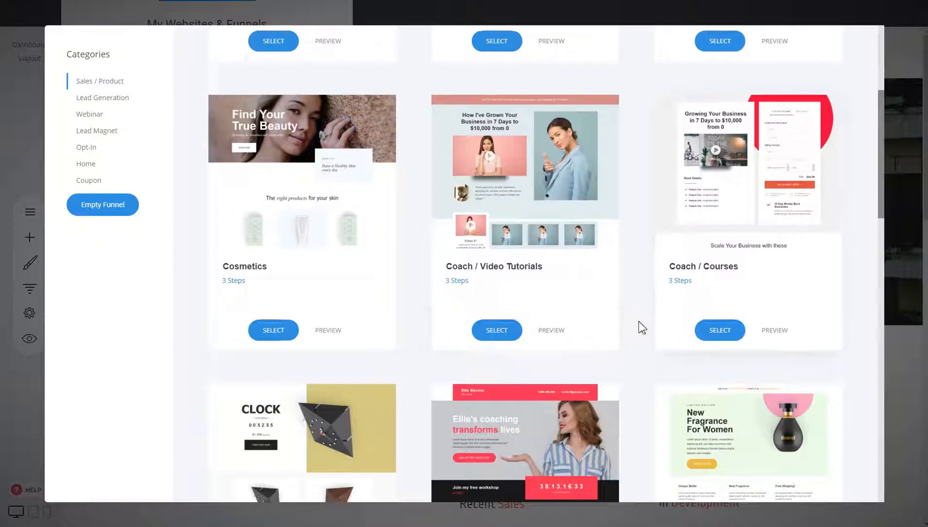
{"action": "scroll", "coordinate": [638, 322], "scroll_direction": "down", "scroll_amount": 5}
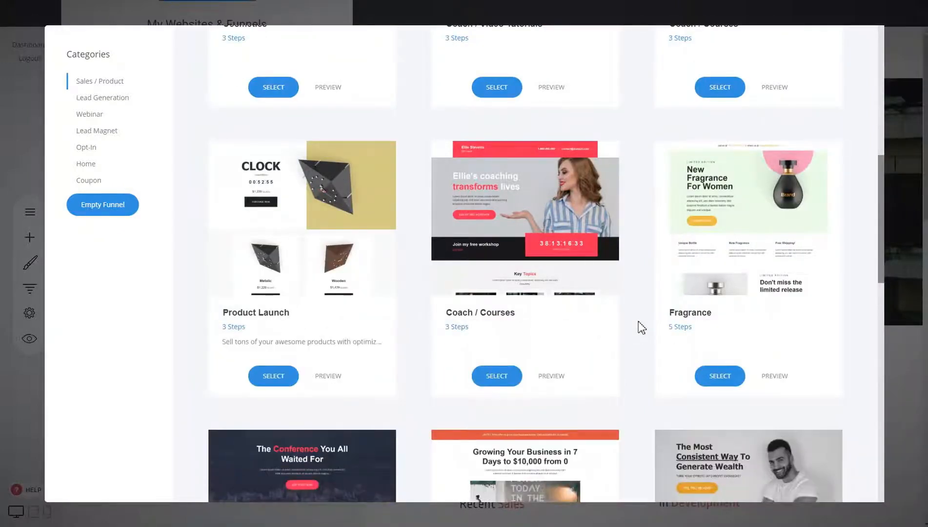
{"action": "scroll", "coordinate": [638, 321], "scroll_direction": "up", "scroll_amount": 10}
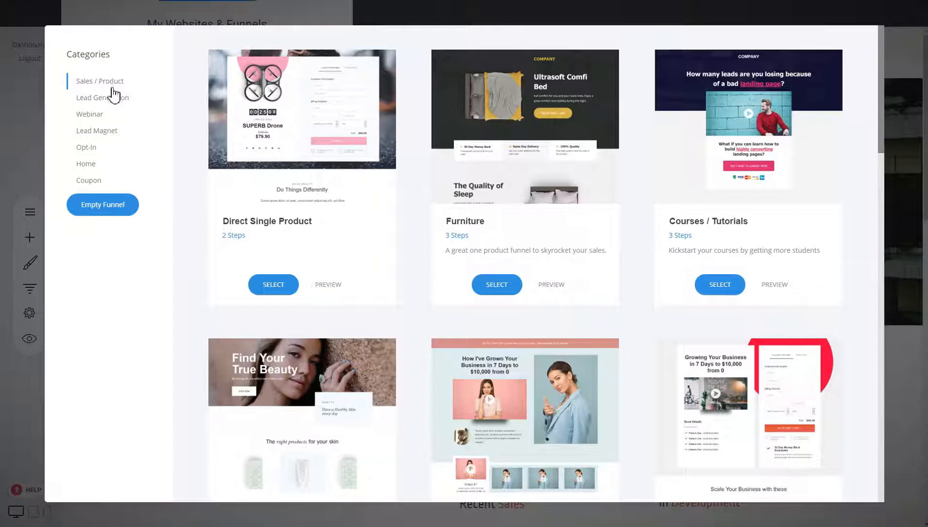
Preview the Landing and Thank You steps of the "Amazing Headling To Capture The Attention of Visitors" template in the Lead Generation category
{"action": "left_click", "coordinate": [112, 102]}
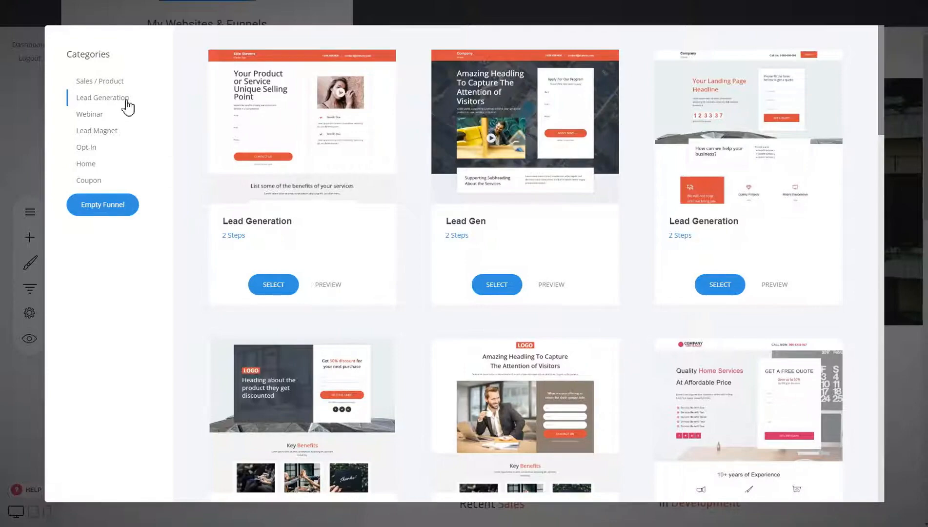
{"action": "scroll", "coordinate": [637, 282], "scroll_direction": "down", "scroll_amount": 5}
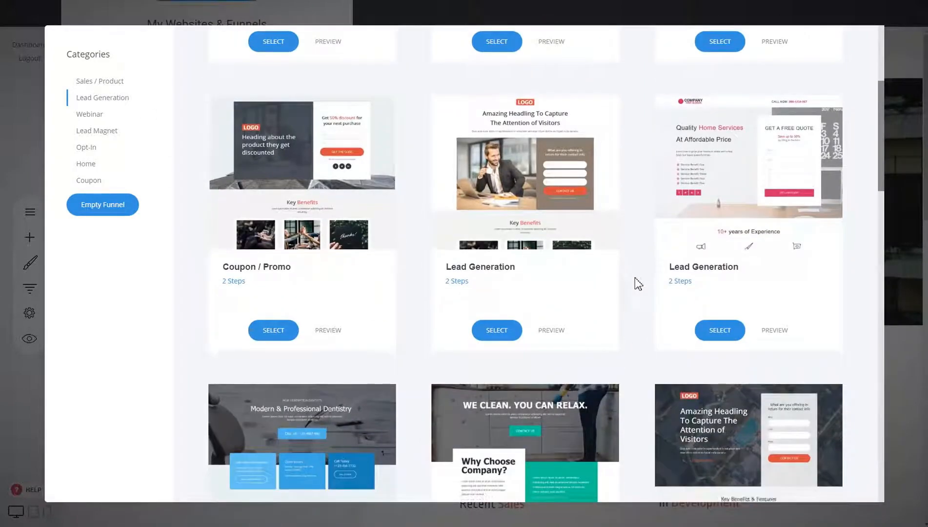
{"action": "scroll", "coordinate": [635, 279], "scroll_direction": "down", "scroll_amount": 9}
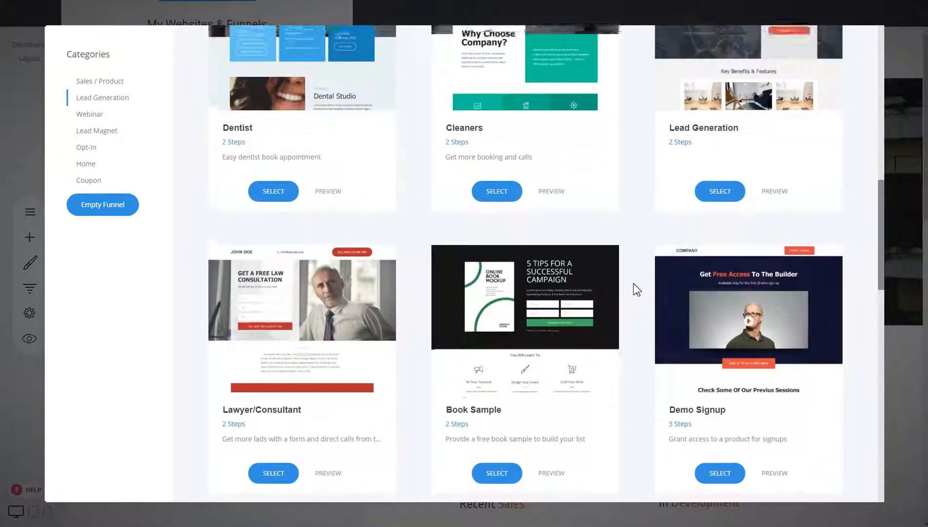
{"action": "scroll", "coordinate": [633, 284], "scroll_direction": "up", "scroll_amount": 10}
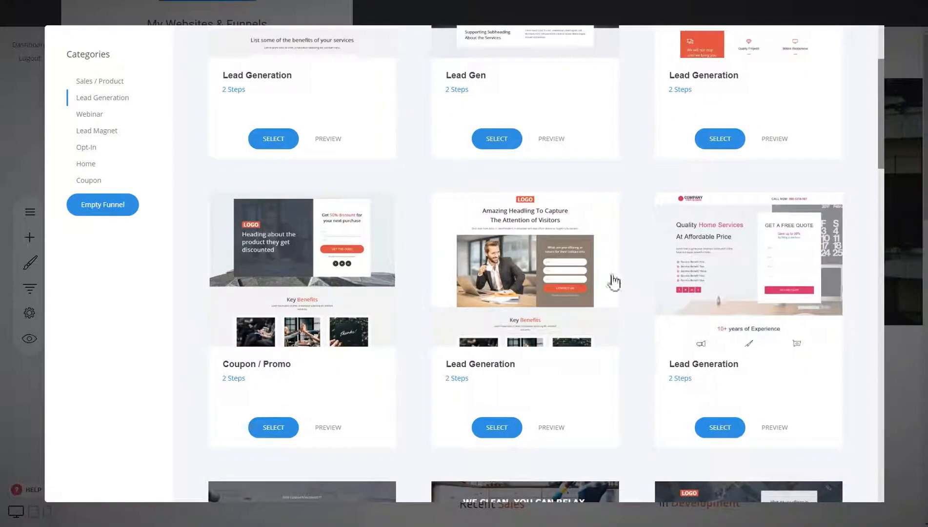
{"action": "left_click", "coordinate": [551, 428]}
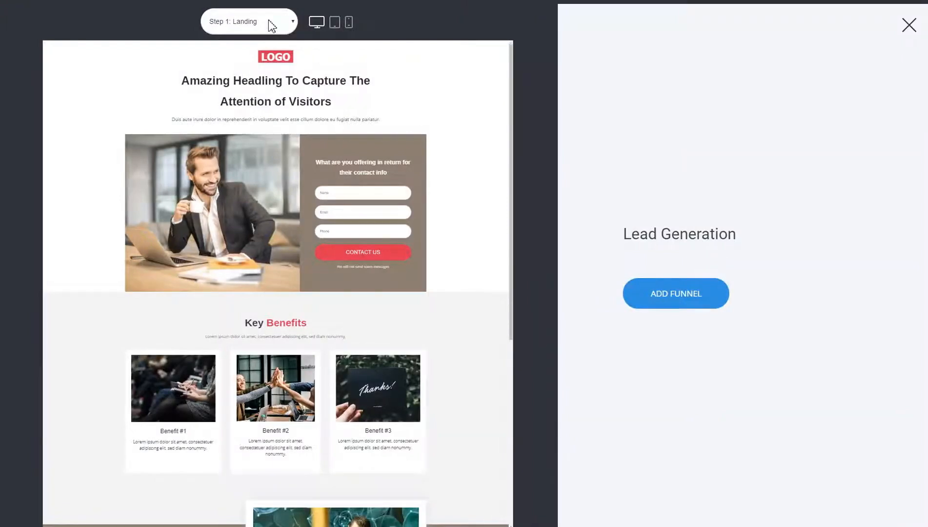
{"action": "left_click", "coordinate": [268, 20]}
{"action": "left_click", "coordinate": [254, 47]}
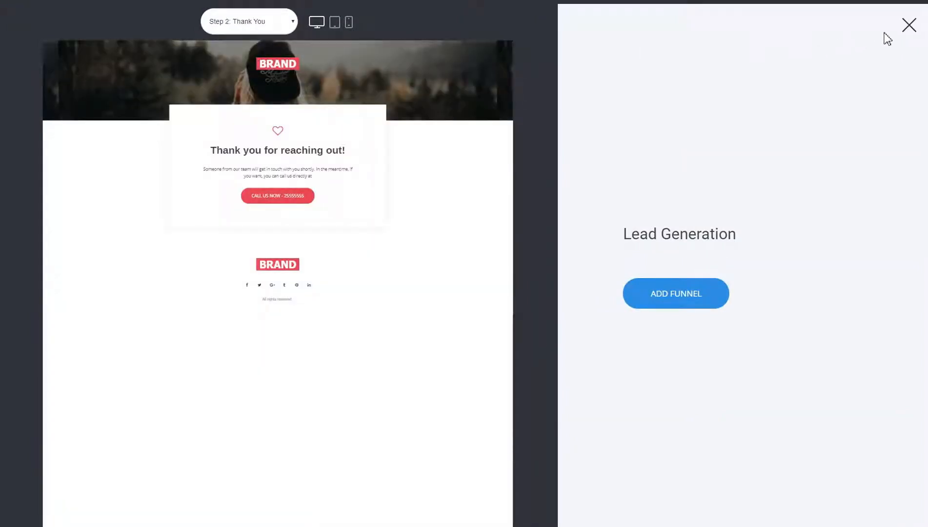
Add the previewed template as a new funnel named Lead Generation
{"action": "left_click", "coordinate": [673, 307]}
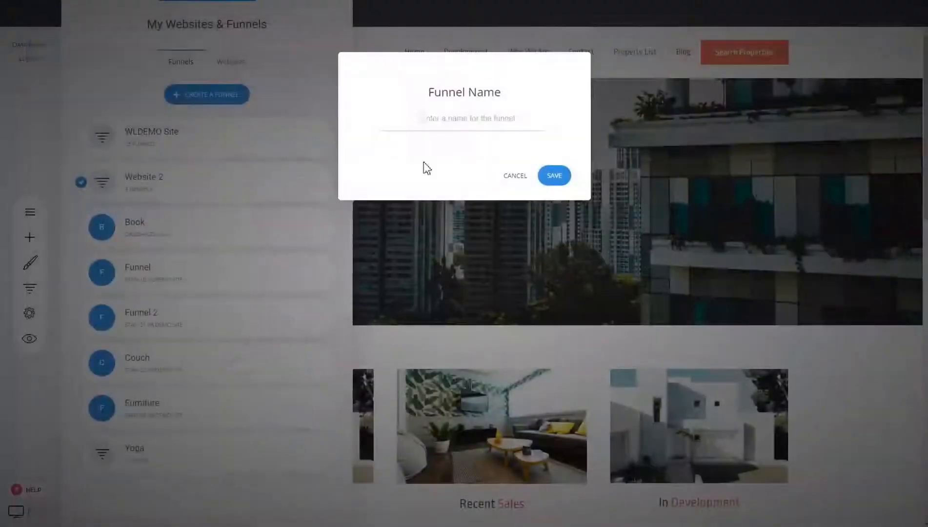
{"action": "left_click", "coordinate": [424, 117]}
{"action": "type", "text": "Lead "}
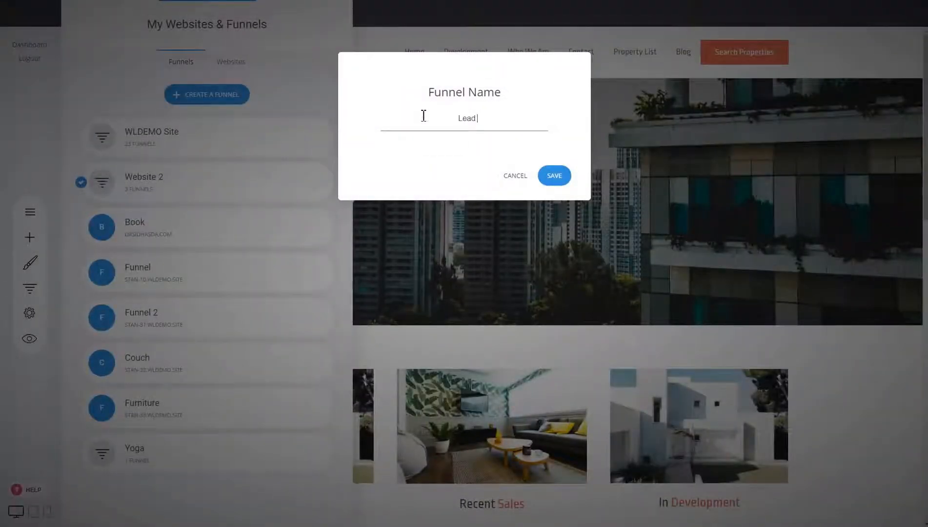
{"action": "type", "text": "Generation"}
{"action": "left_click", "coordinate": [558, 180]}
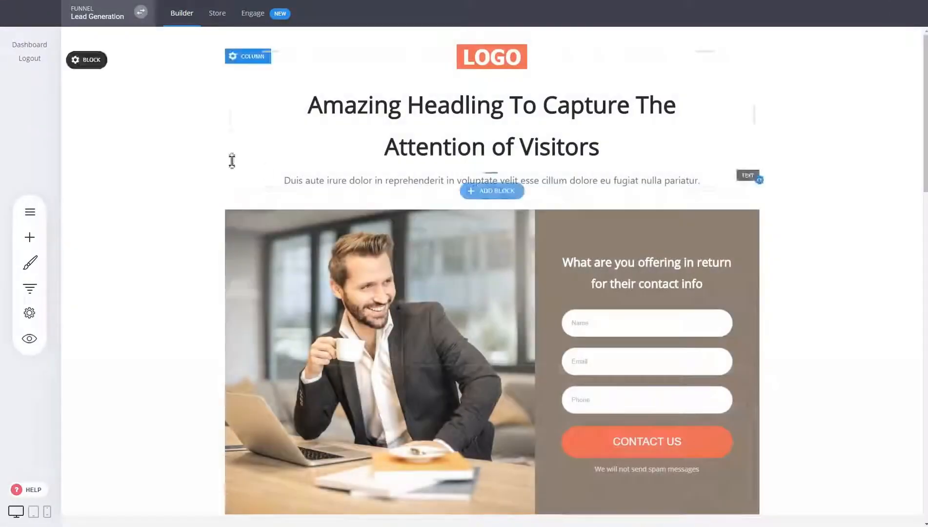
Look through the project's list of websites and funnels, including the new funnel
{"action": "left_click", "coordinate": [126, 17]}
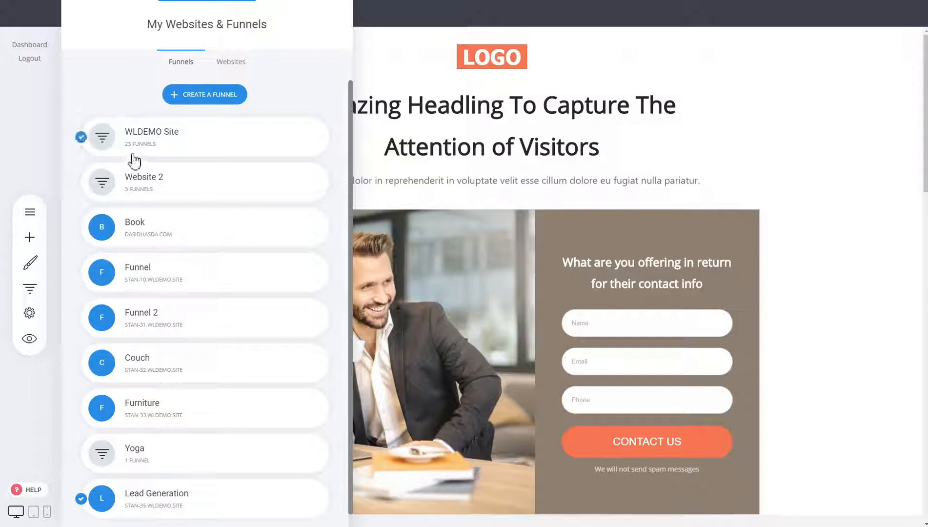
{"action": "scroll", "coordinate": [273, 459], "scroll_direction": "down", "scroll_amount": 1}
{"action": "left_click", "coordinate": [652, 184]}
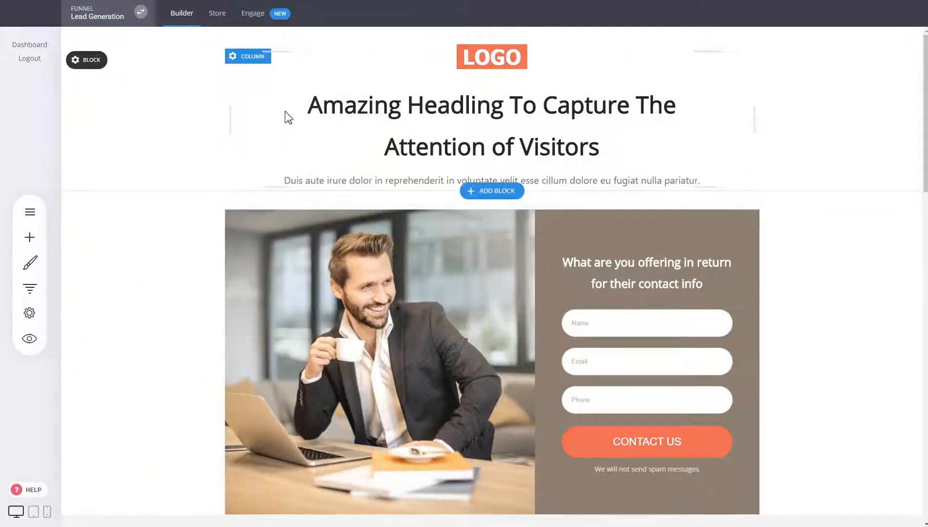
Move the Lead Generation funnel into Website 2 within this project
{"action": "left_click", "coordinate": [21, 290]}
{"action": "left_click", "coordinate": [224, 35]}
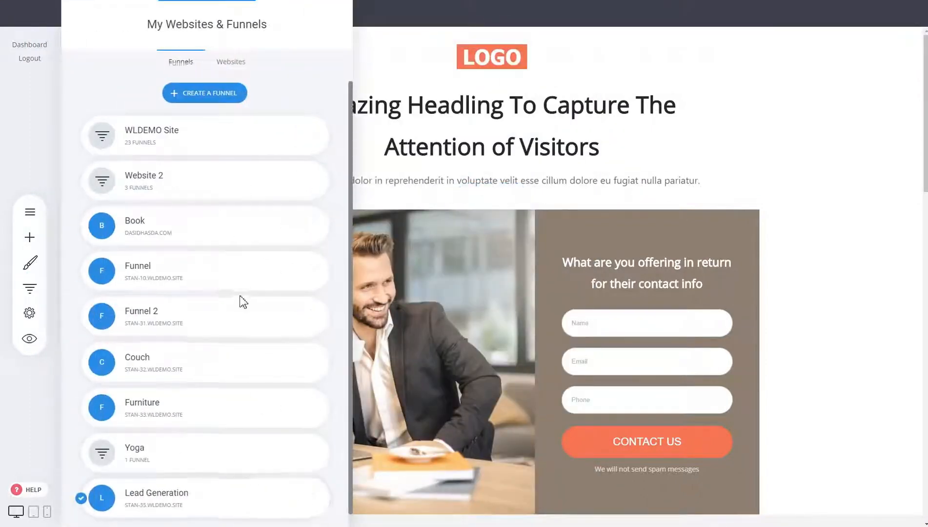
{"action": "scroll", "coordinate": [253, 342], "scroll_direction": "down", "scroll_amount": 1}
{"action": "left_click", "coordinate": [310, 486]}
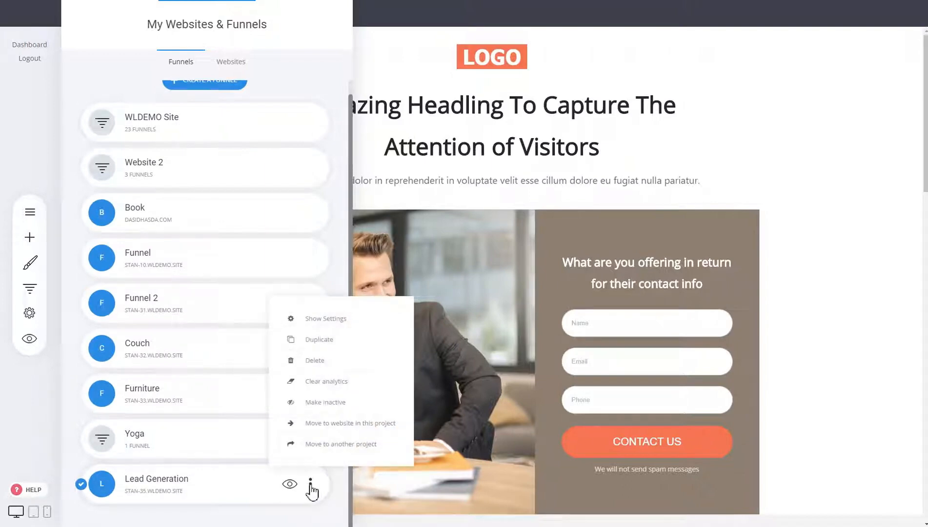
{"action": "left_click", "coordinate": [338, 424]}
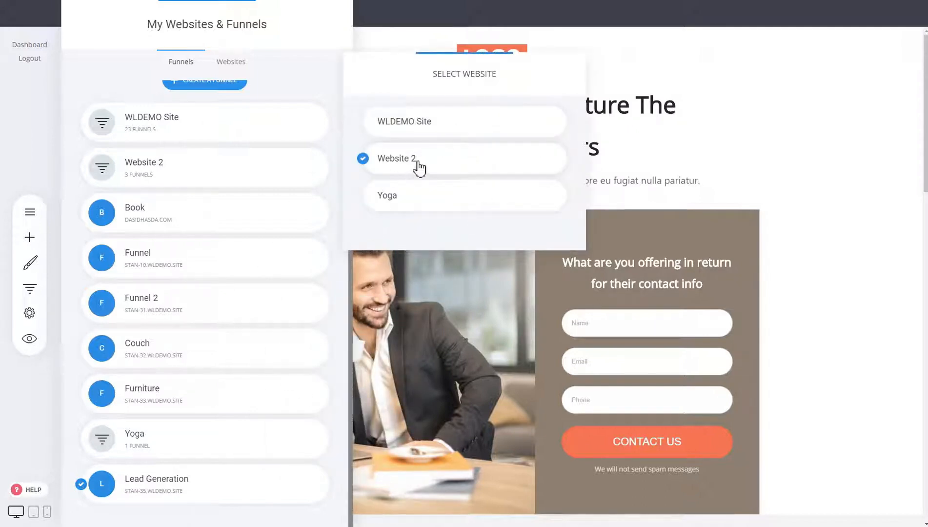
{"action": "left_click", "coordinate": [440, 170]}
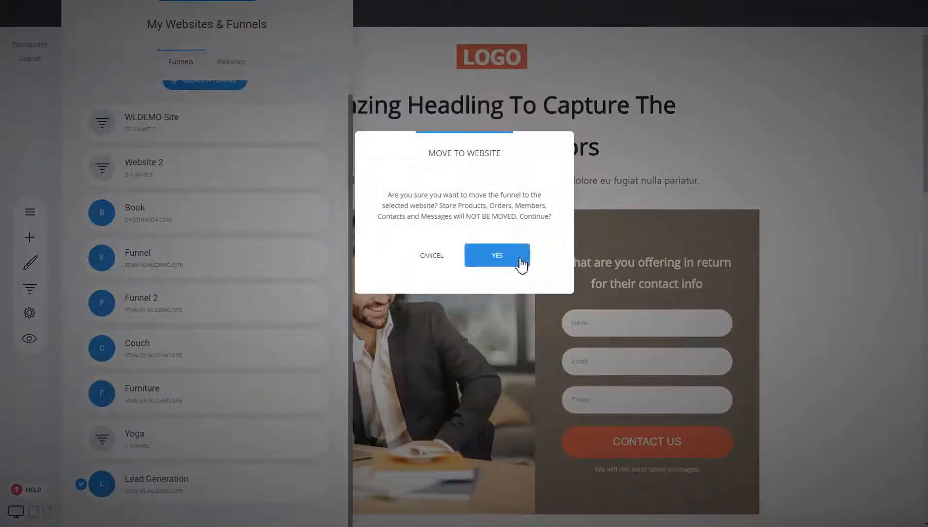
{"action": "left_click", "coordinate": [520, 261]}
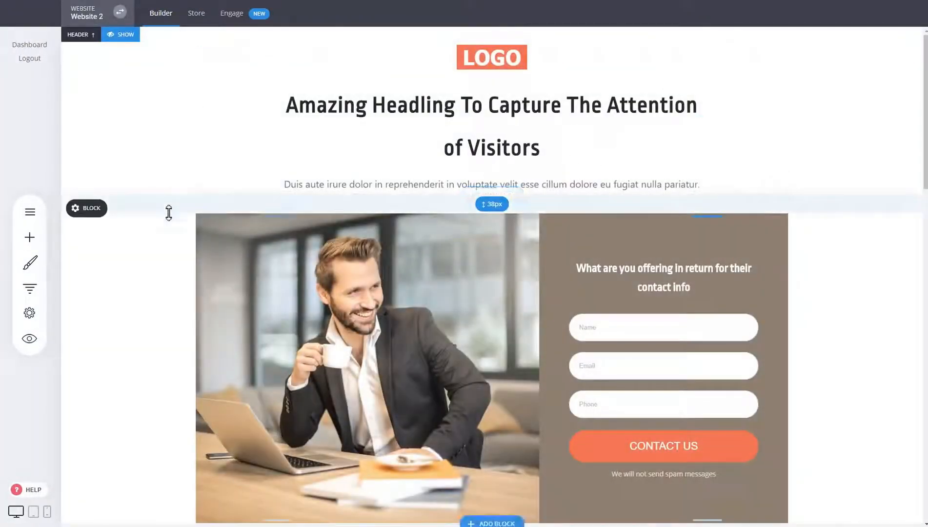
Show the website header above the funnel's landing page and hide it again
{"action": "left_click", "coordinate": [123, 35]}
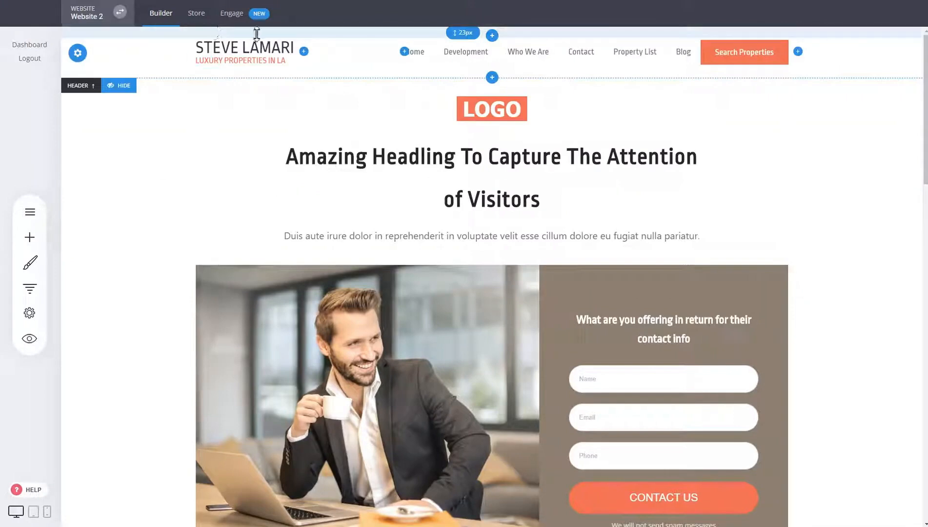
{"action": "left_click", "coordinate": [124, 86]}
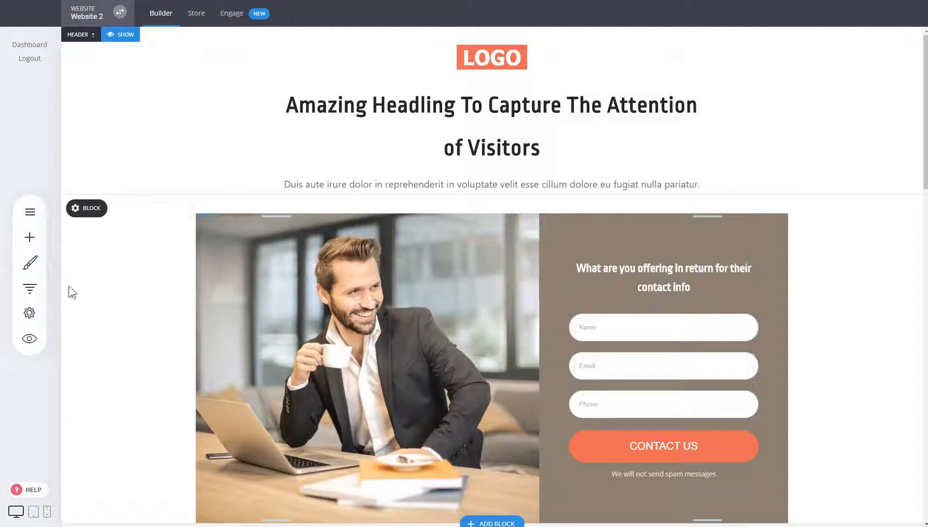
Review the Lead Generation funnel's steps and examine its landing page down to the footer
{"action": "left_click", "coordinate": [34, 288]}
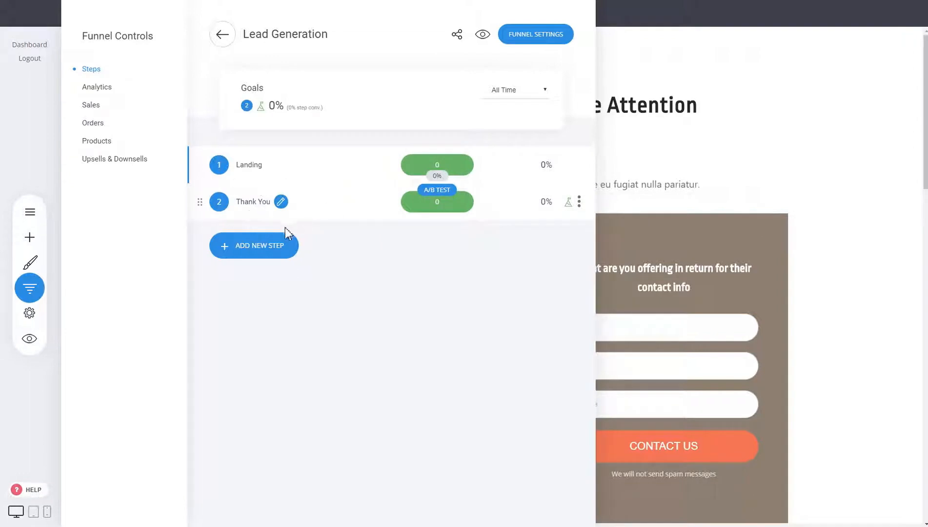
{"action": "left_click", "coordinate": [689, 262]}
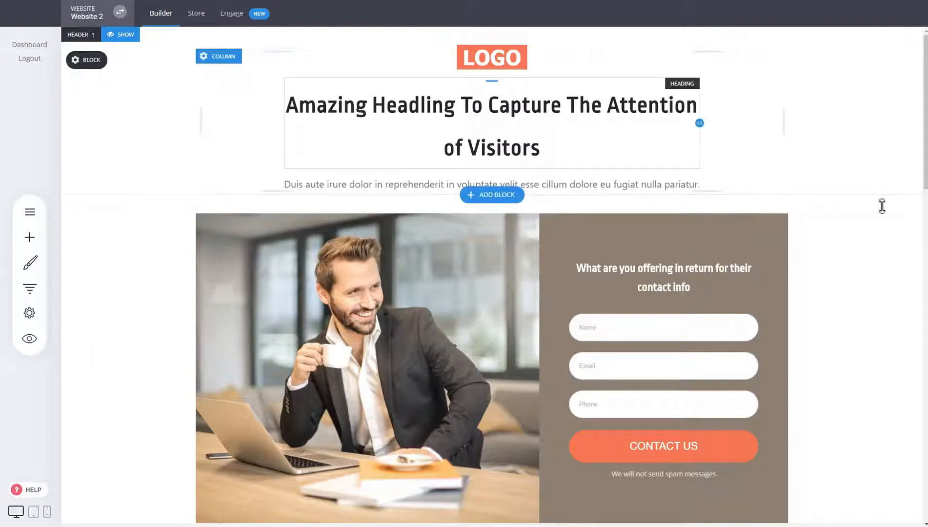
{"action": "scroll", "coordinate": [845, 365], "scroll_direction": "down", "scroll_amount": 9}
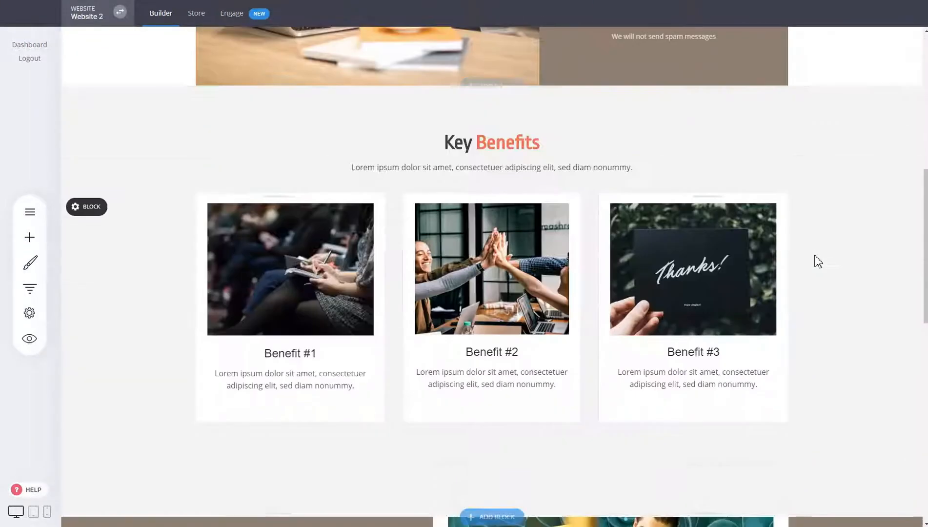
{"action": "scroll", "coordinate": [825, 352], "scroll_direction": "down", "scroll_amount": 4}
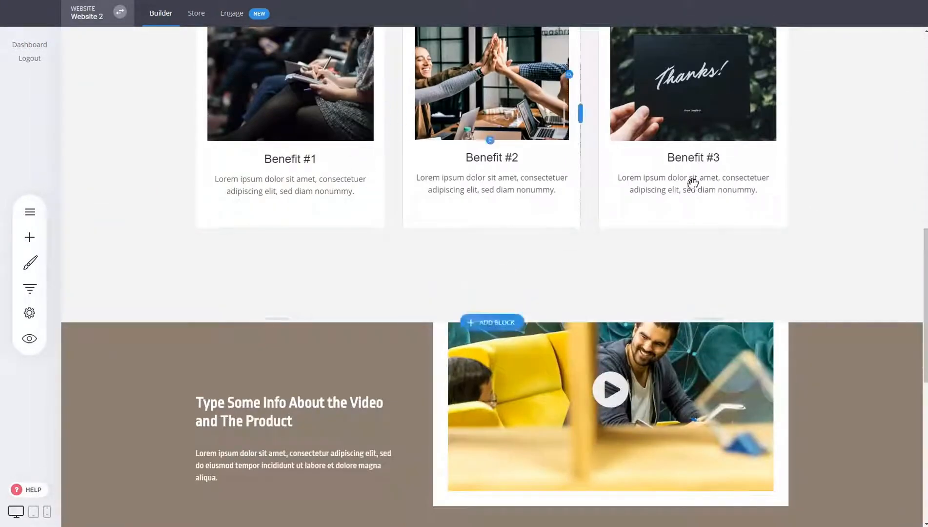
{"action": "scroll", "coordinate": [832, 302], "scroll_direction": "down", "scroll_amount": 9}
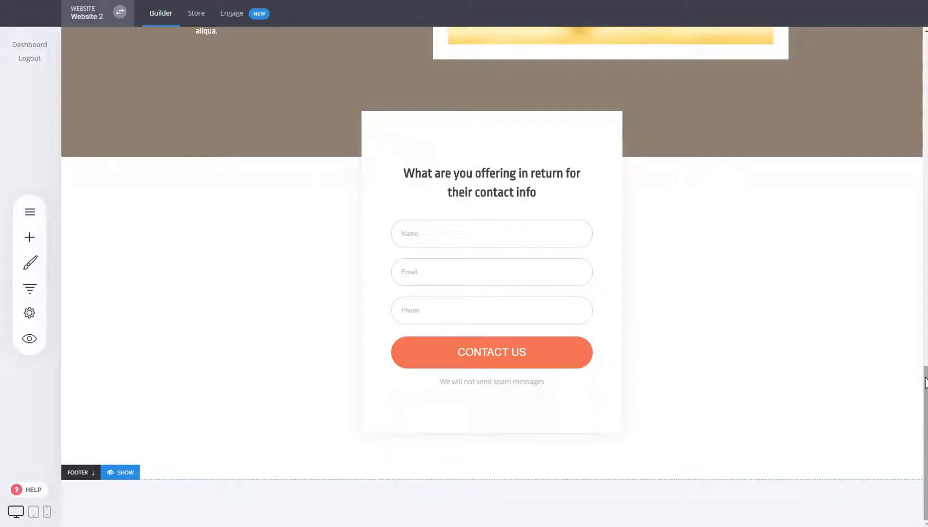
{"action": "left_click_drag", "start_coordinate": [925, 383], "coordinate": [926, 68]}
{"action": "scroll", "coordinate": [452, 299], "scroll_direction": "up", "scroll_amount": 1}
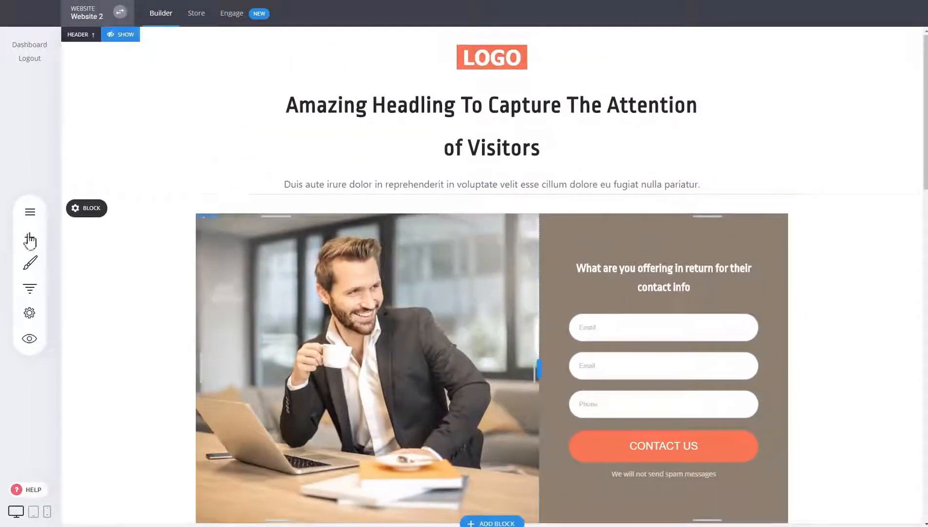
View the Lead Generation funnel's Thank You page in the builder and return to the funnel's step list
{"action": "left_click", "coordinate": [30, 288]}
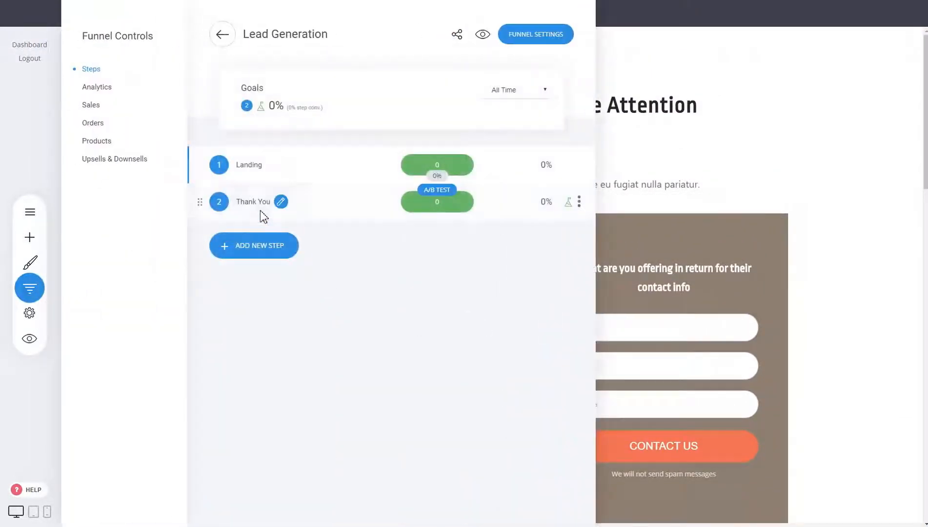
{"action": "left_click", "coordinate": [260, 209]}
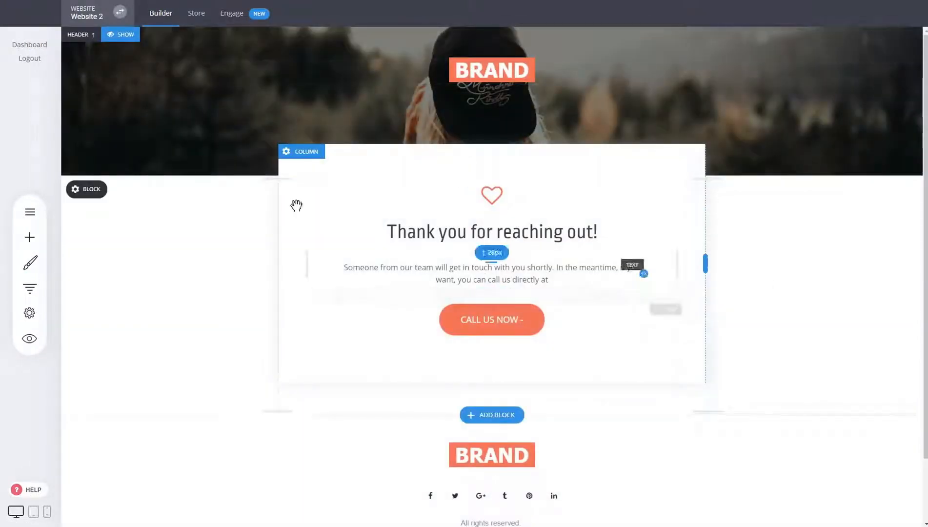
{"action": "left_click", "coordinate": [30, 288]}
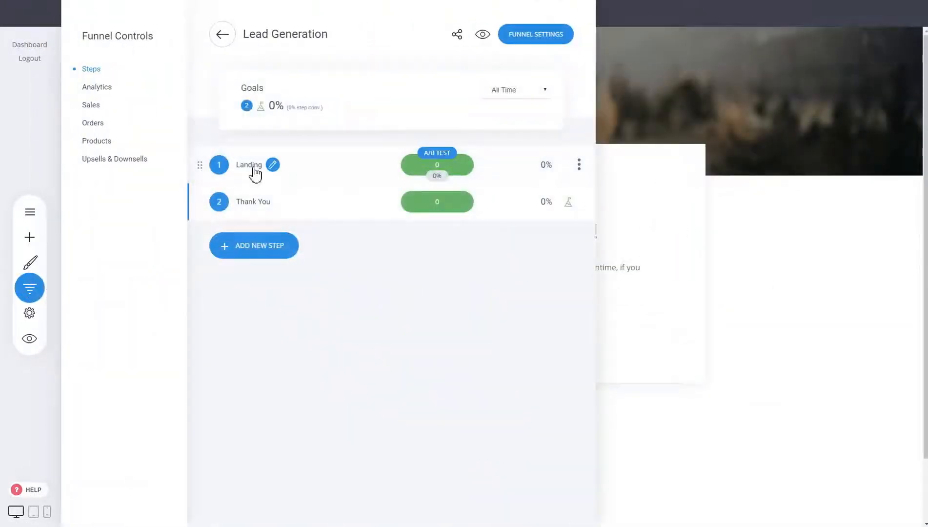
Preview the Lead Generation funnel's live page, look over its upper part, and close the preview
{"action": "left_click", "coordinate": [485, 38]}
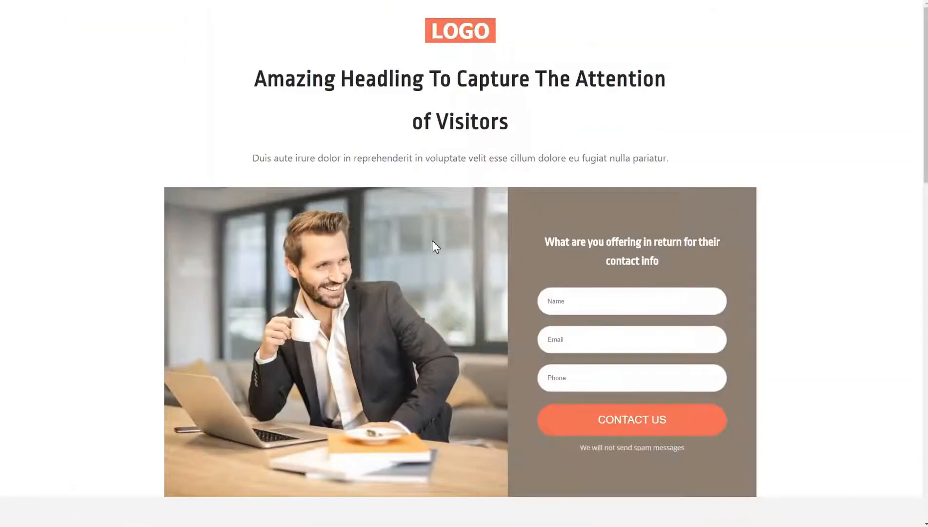
{"action": "scroll", "coordinate": [421, 240], "scroll_direction": "down", "scroll_amount": 2}
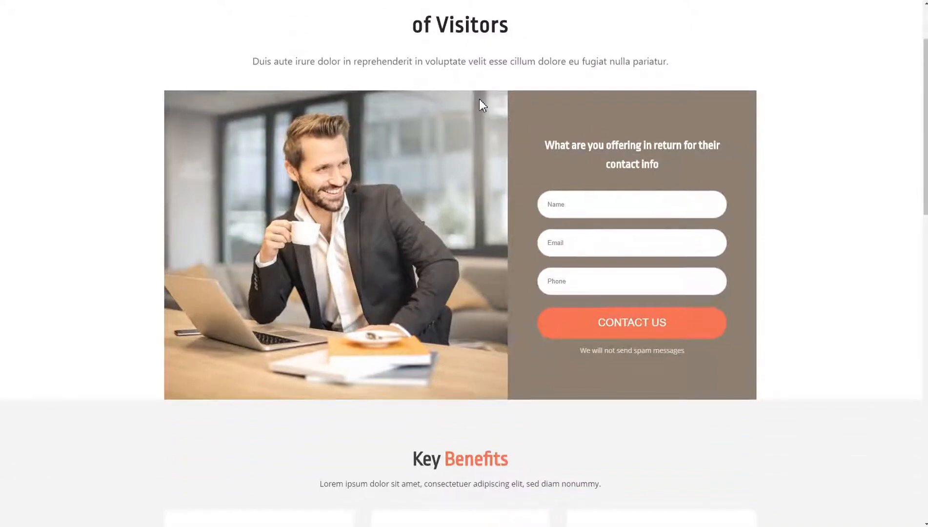
{"action": "scroll", "coordinate": [479, 100], "scroll_direction": "up", "scroll_amount": 2}
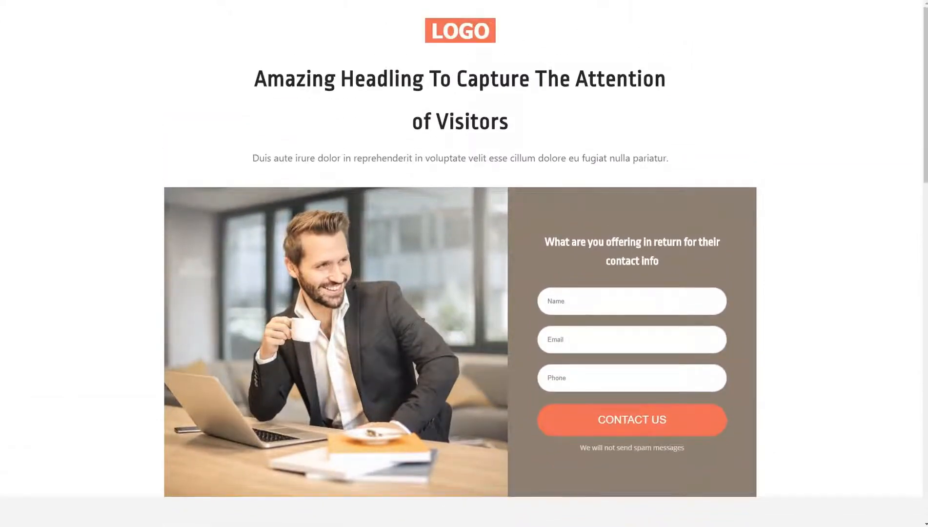
{"action": "key", "text": "ctrl+w"}
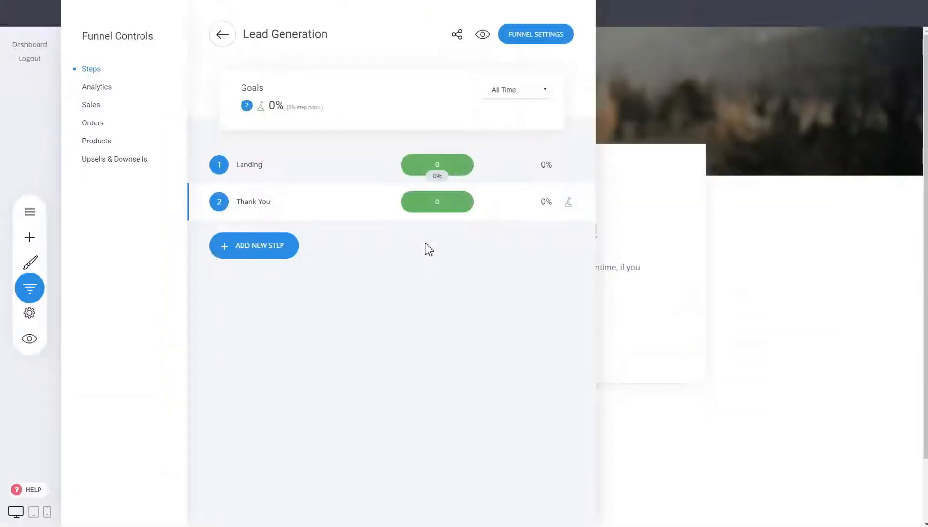
Add an A/B test to the Landing step using a duplicate of its page
{"action": "mouse_move", "coordinate": [434, 170]}
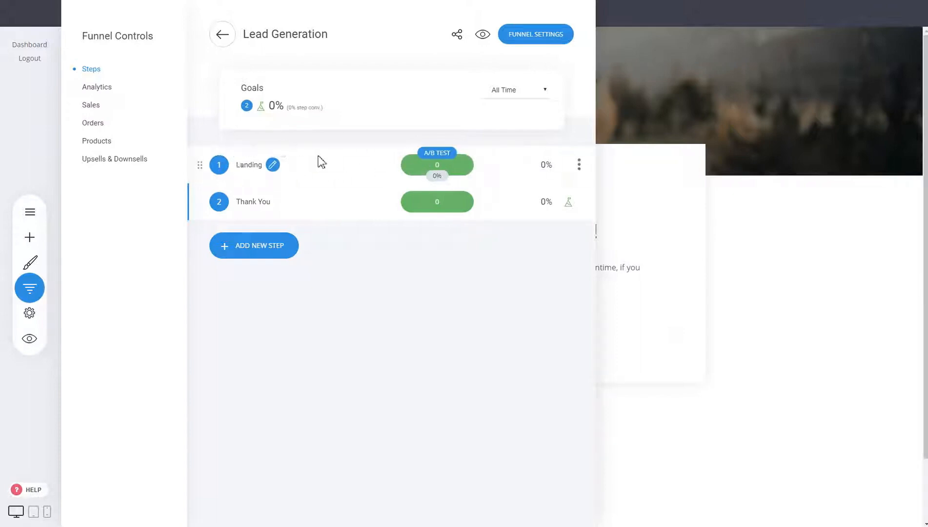
{"action": "left_click", "coordinate": [445, 160]}
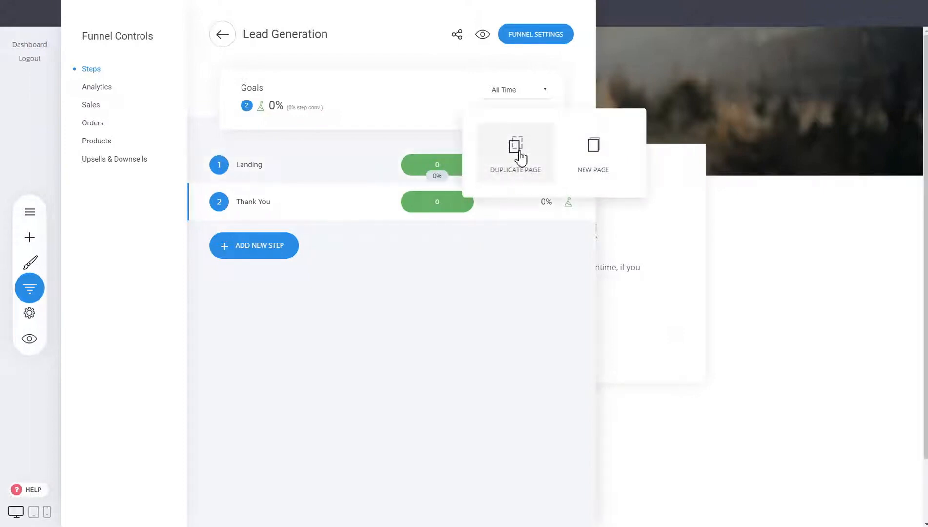
{"action": "left_click", "coordinate": [517, 154]}
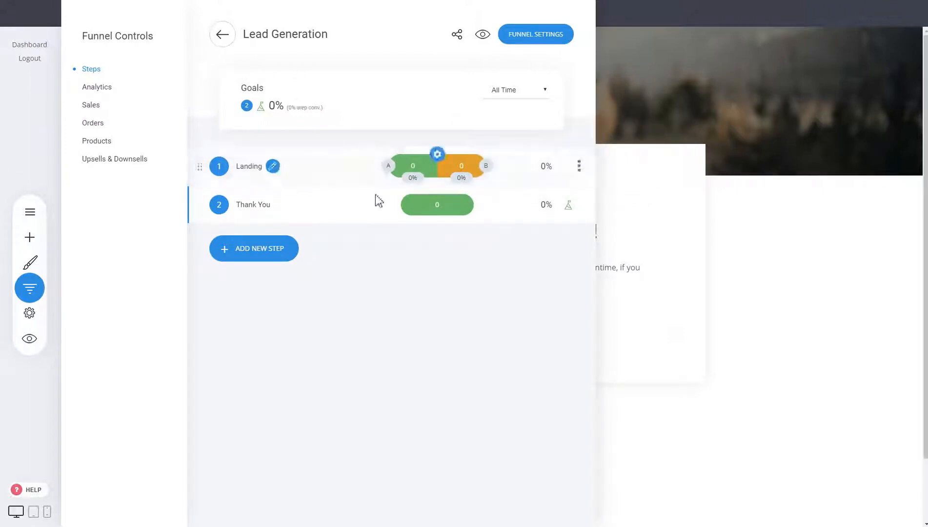
Open variation A of the Landing step, locate variation B's edit option, and examine the landing page down to its benefits section
{"action": "left_click", "coordinate": [389, 167]}
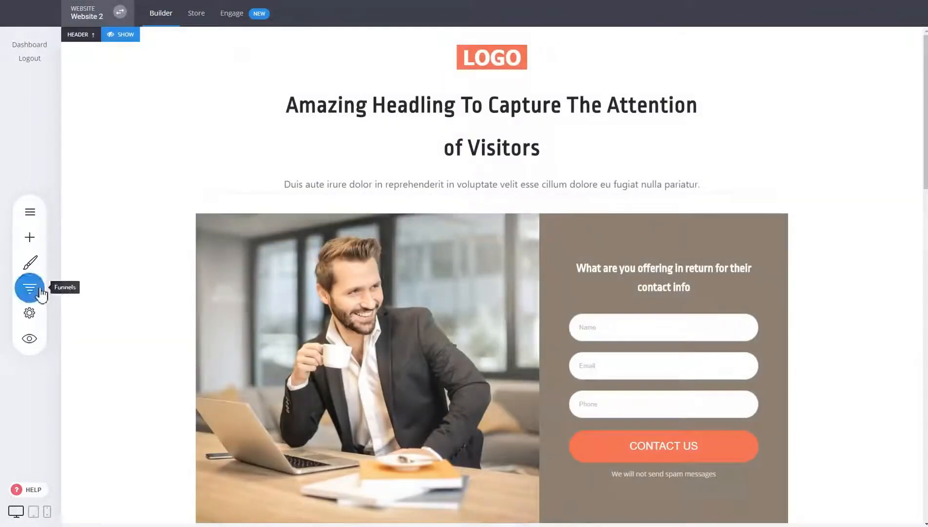
{"action": "left_click", "coordinate": [30, 289]}
{"action": "mouse_move", "coordinate": [486, 166]}
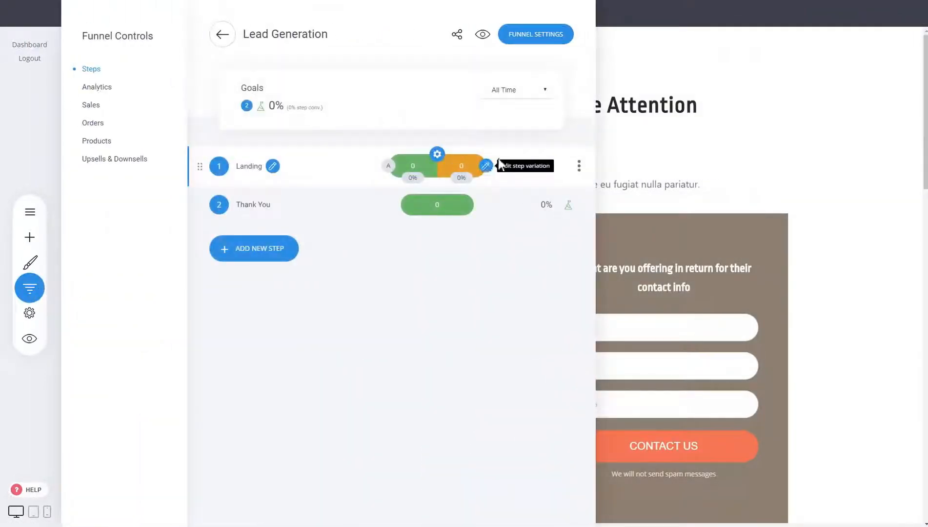
{"action": "left_click", "coordinate": [664, 149]}
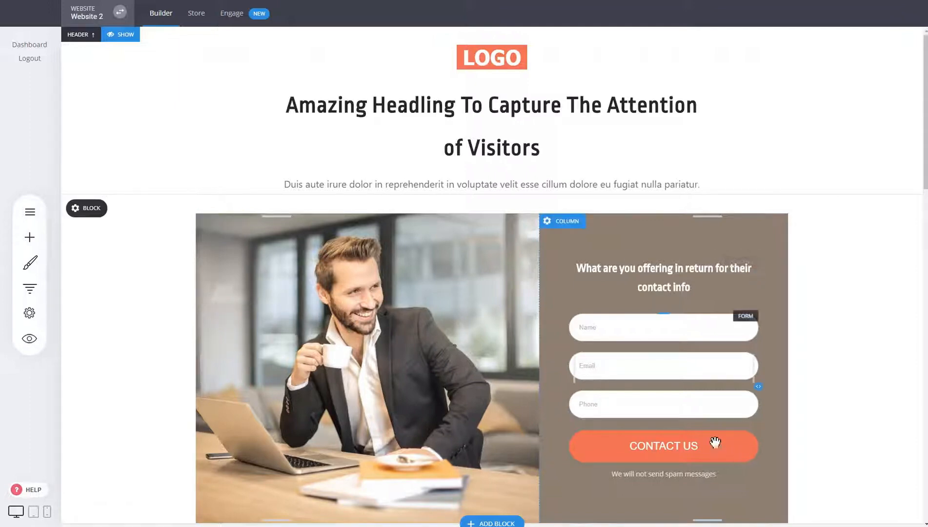
{"action": "scroll", "coordinate": [602, 443], "scroll_direction": "down", "scroll_amount": 6}
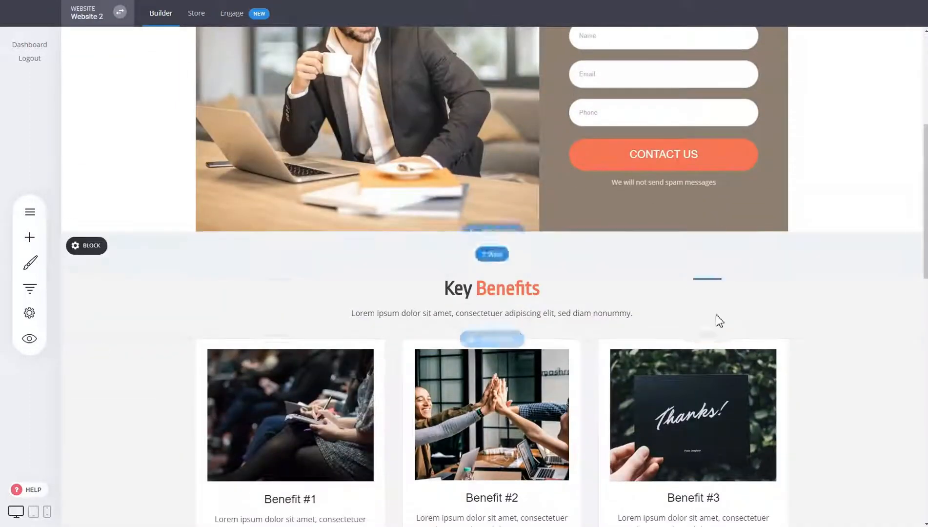
{"action": "scroll", "coordinate": [621, 245], "scroll_direction": "up", "scroll_amount": 6}
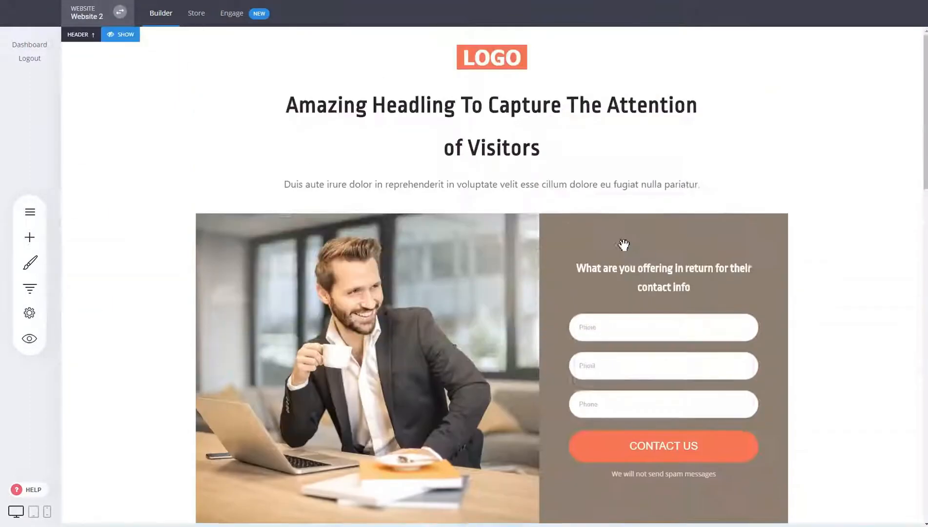
View the Lead Generation funnel's analytics and sales statistics
{"action": "left_click", "coordinate": [30, 287]}
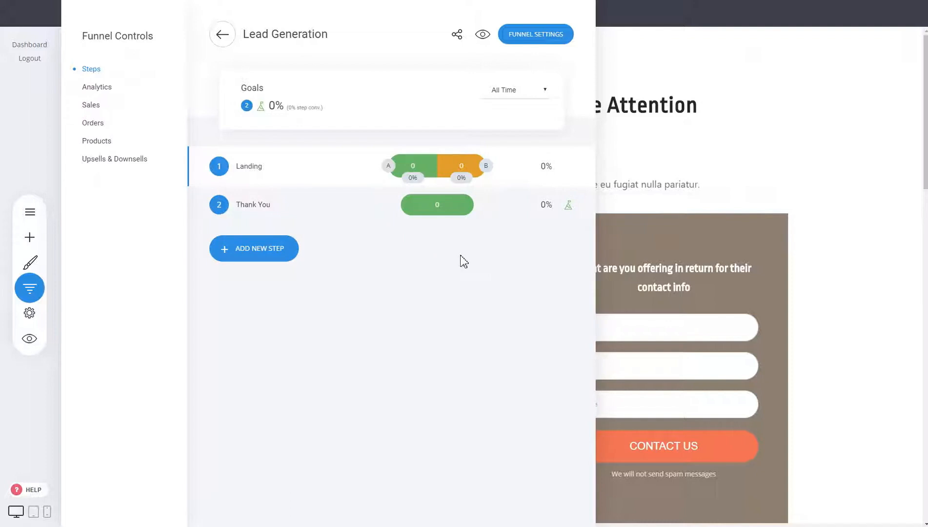
{"action": "left_click", "coordinate": [94, 88]}
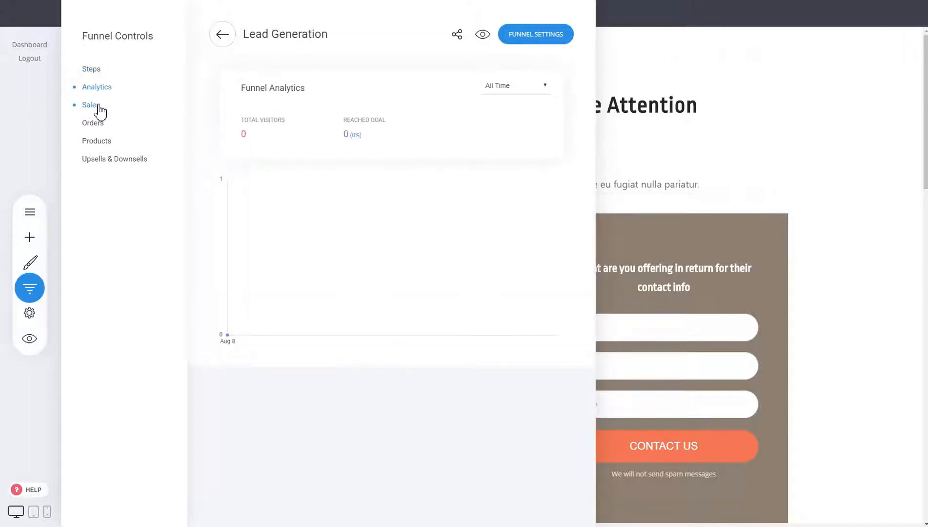
{"action": "left_click", "coordinate": [98, 113]}
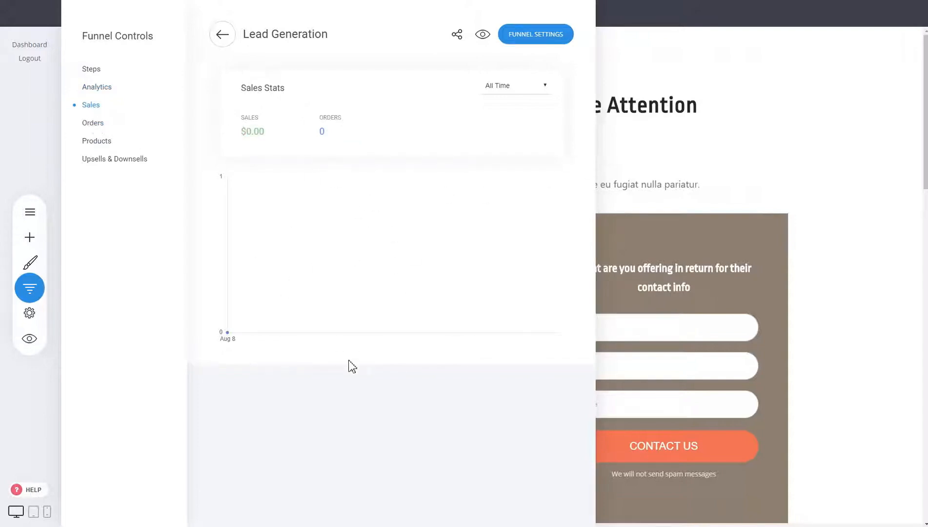
Create a new funnel in Website 2 from the Furniture sales template and name it Sales Funnel
{"action": "left_click", "coordinate": [223, 43]}
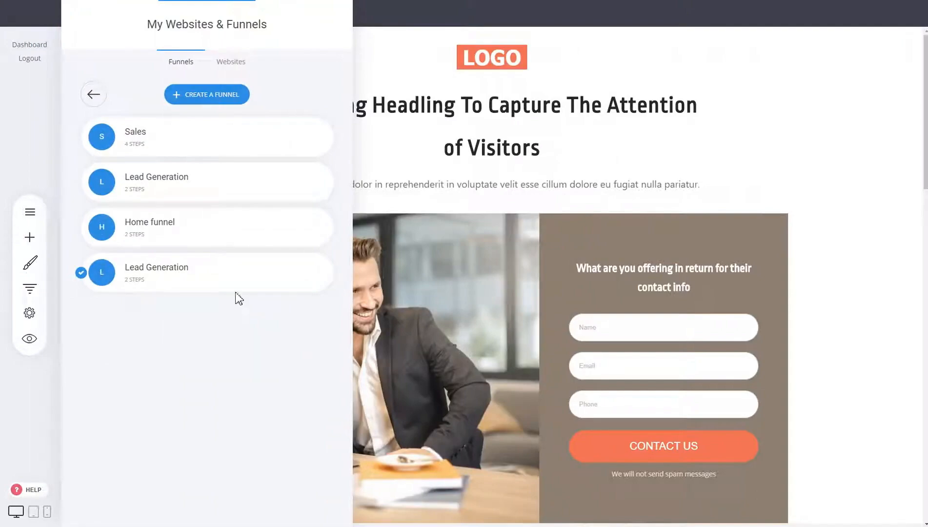
{"action": "left_click", "coordinate": [214, 94]}
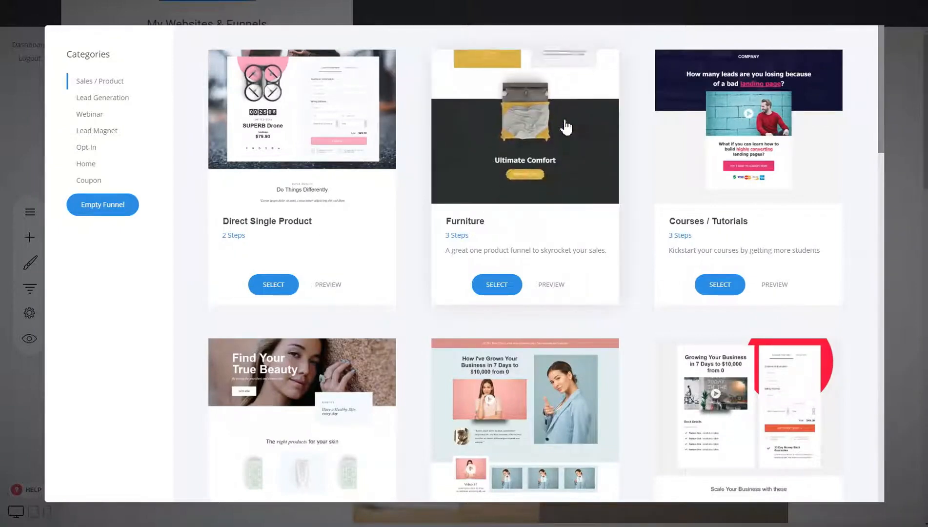
{"action": "left_click", "coordinate": [497, 288]}
{"action": "left_click", "coordinate": [449, 122]}
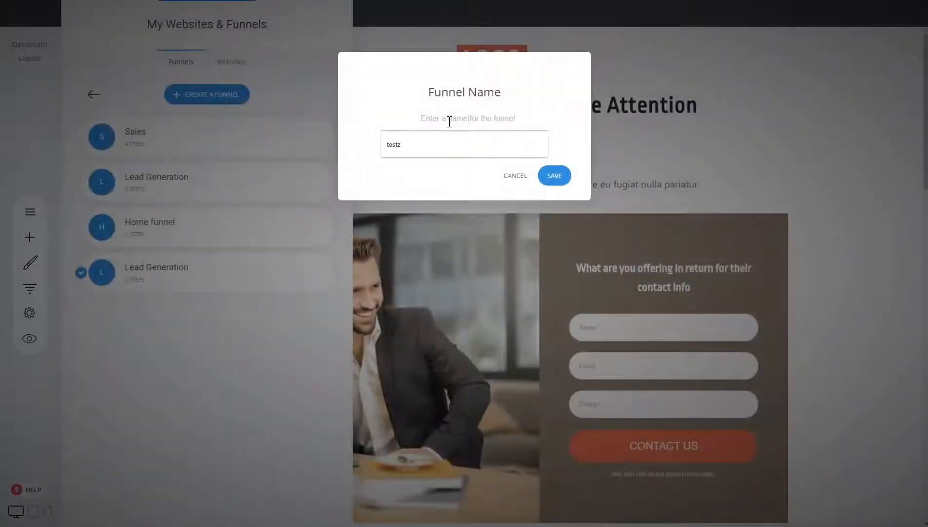
{"action": "type", "text": "Sales Funnel"}
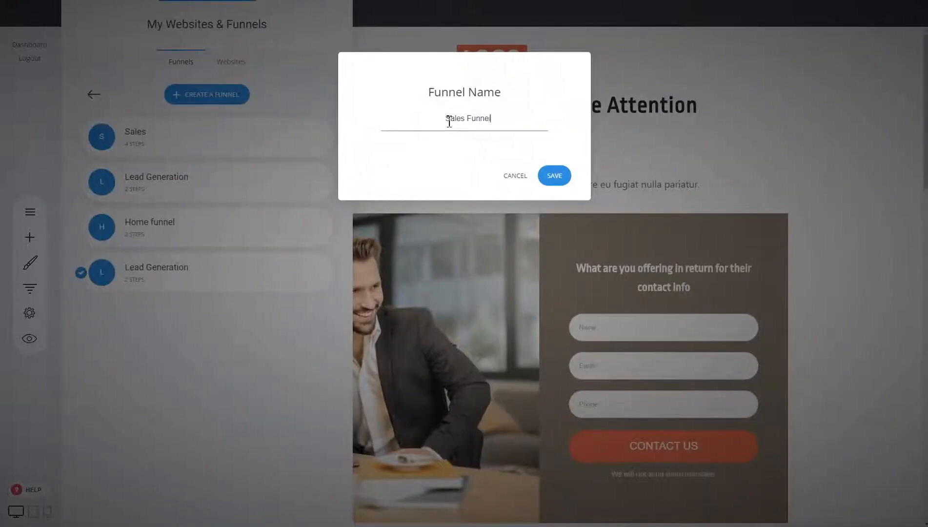
{"action": "left_click", "coordinate": [549, 175]}
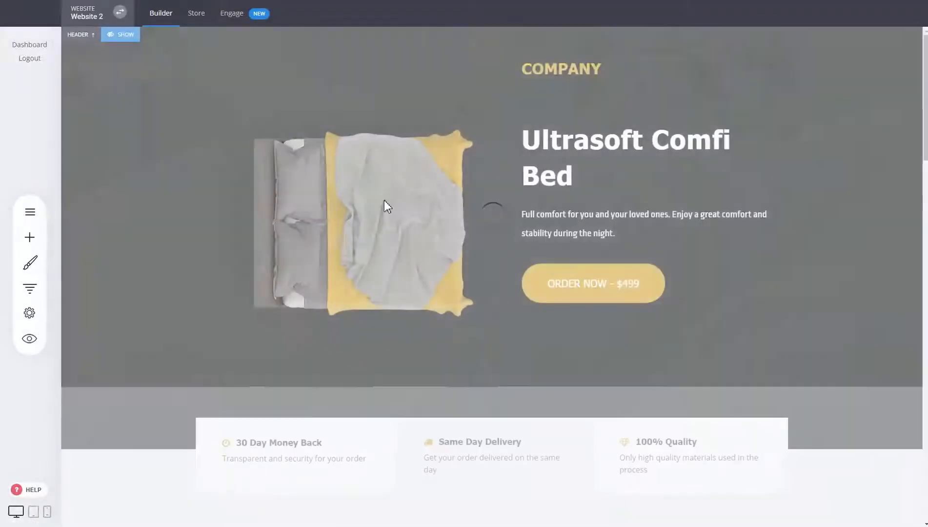
Examine the Sales Funnel's landing page down past the testimonials and return to its beginning
{"action": "scroll", "coordinate": [543, 236], "scroll_direction": "down", "scroll_amount": 2}
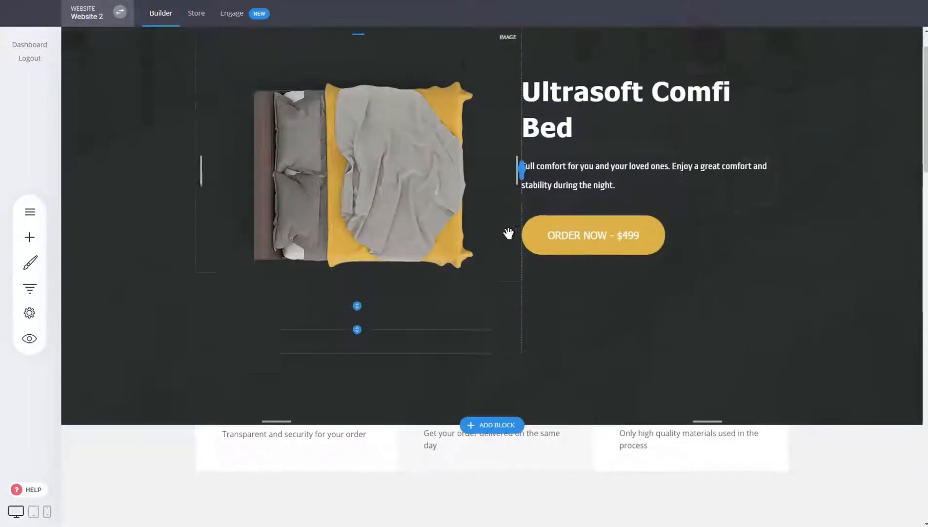
{"action": "scroll", "coordinate": [435, 262], "scroll_direction": "down", "scroll_amount": 6}
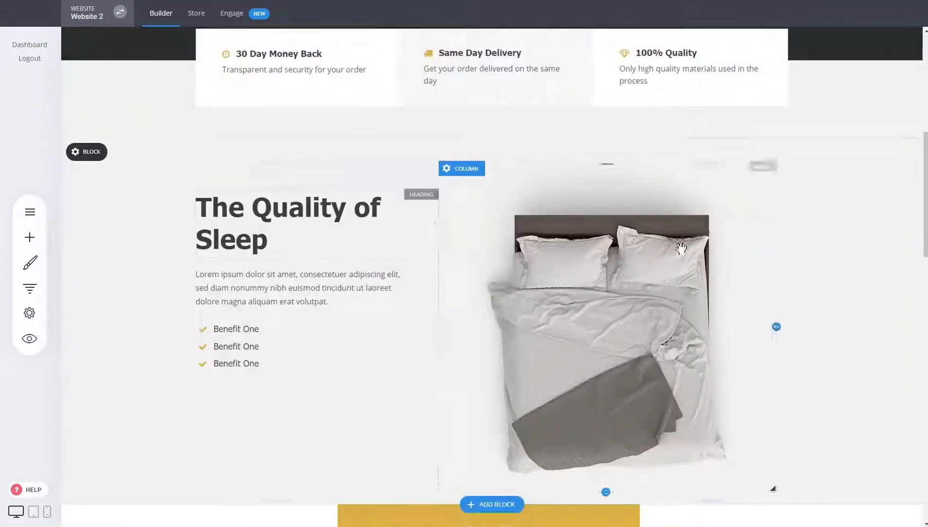
{"action": "scroll", "coordinate": [719, 273], "scroll_direction": "down", "scroll_amount": 5}
{"action": "scroll", "coordinate": [721, 278], "scroll_direction": "down", "scroll_amount": 10}
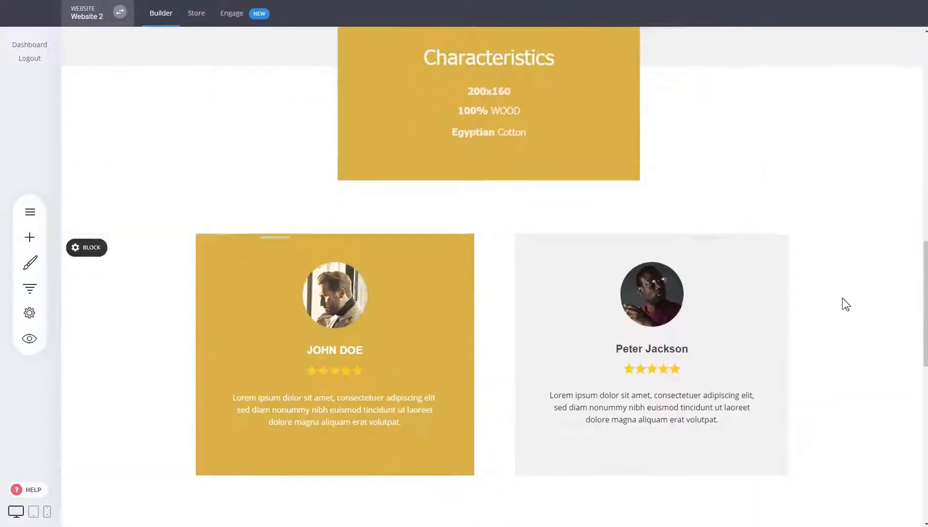
{"action": "scroll", "coordinate": [157, 255], "scroll_direction": "up", "scroll_amount": 5}
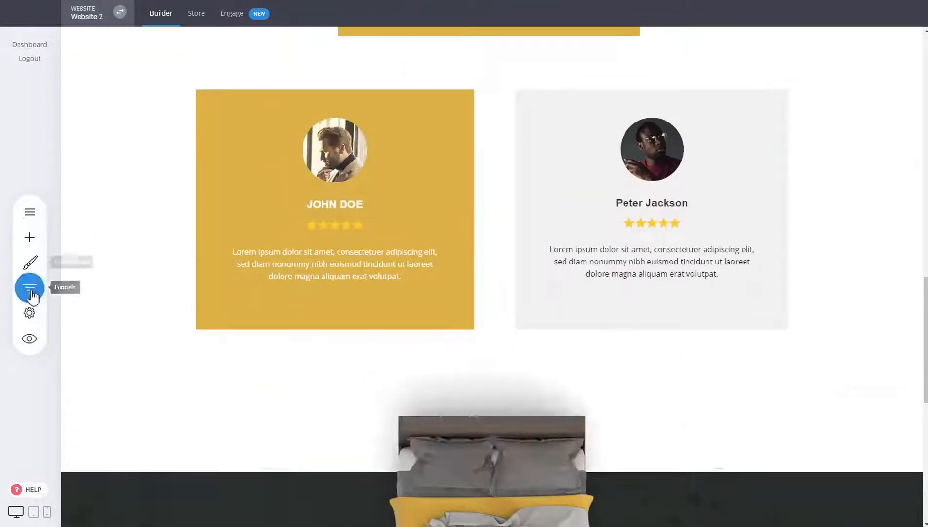
{"action": "scroll", "coordinate": [757, 309], "scroll_direction": "up", "scroll_amount": 15}
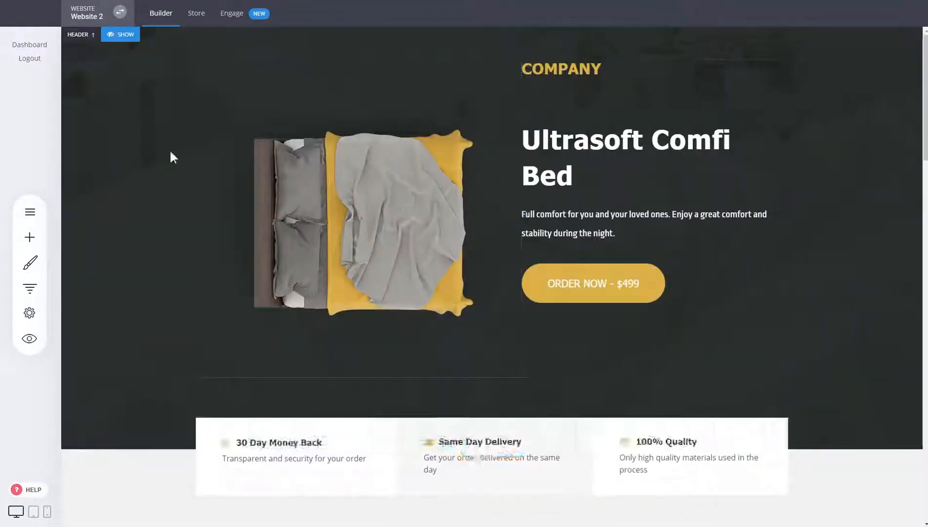
Review the Sales Funnel's steps and open its Checkout page in the builder
{"action": "left_click", "coordinate": [29, 288]}
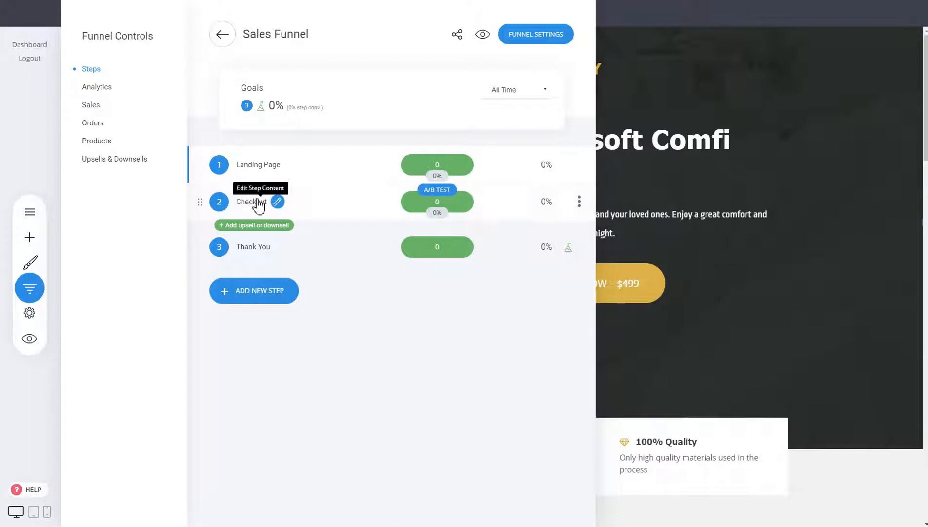
{"action": "left_click", "coordinate": [650, 236]}
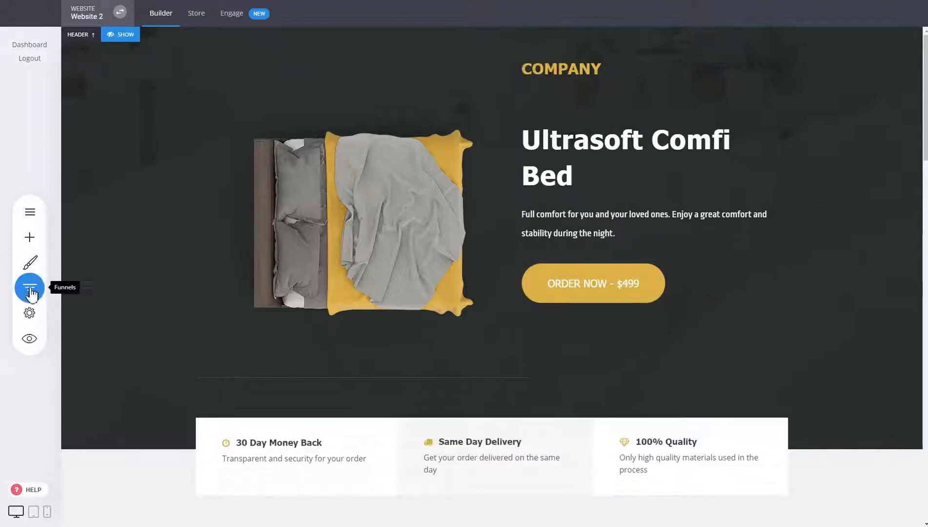
{"action": "left_click", "coordinate": [30, 289]}
{"action": "left_click", "coordinate": [250, 204]}
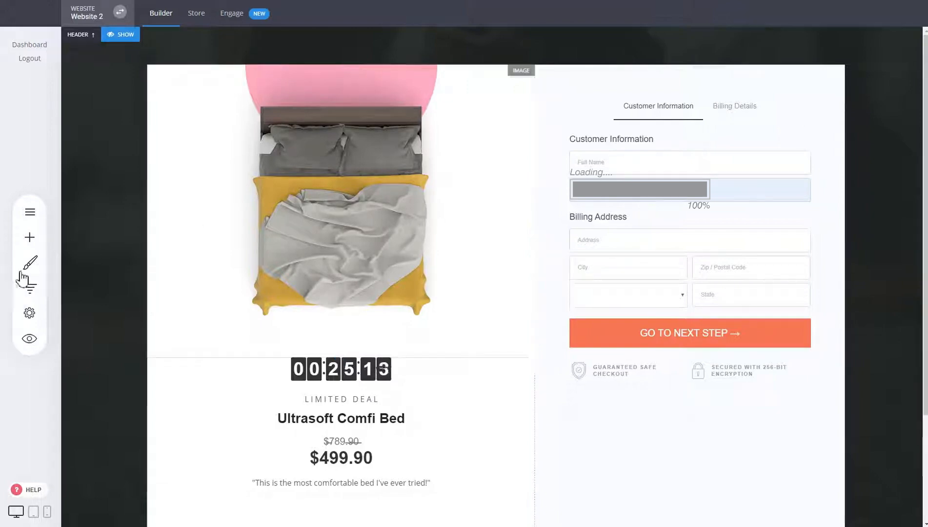
Look over the Sales Funnel's steps and the website's funnel list, and return to the Checkout page
{"action": "left_click", "coordinate": [29, 288]}
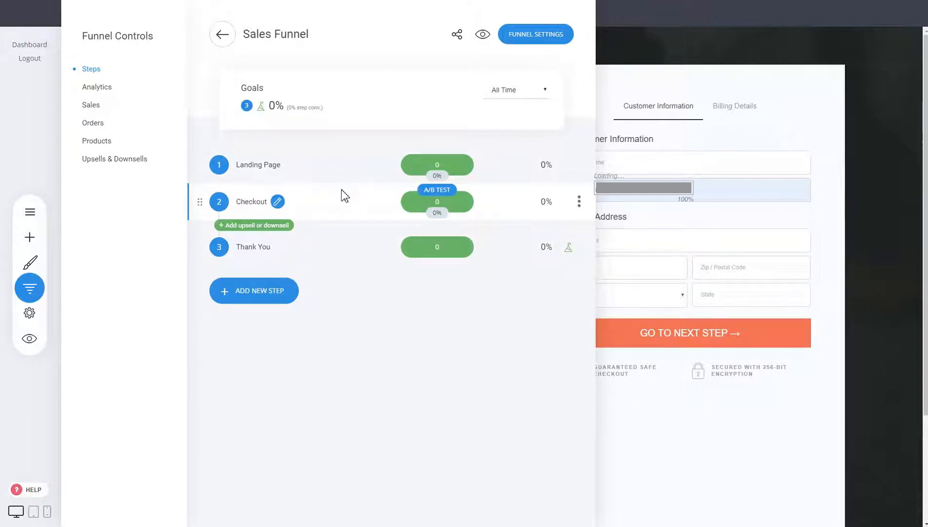
{"action": "left_click", "coordinate": [223, 35]}
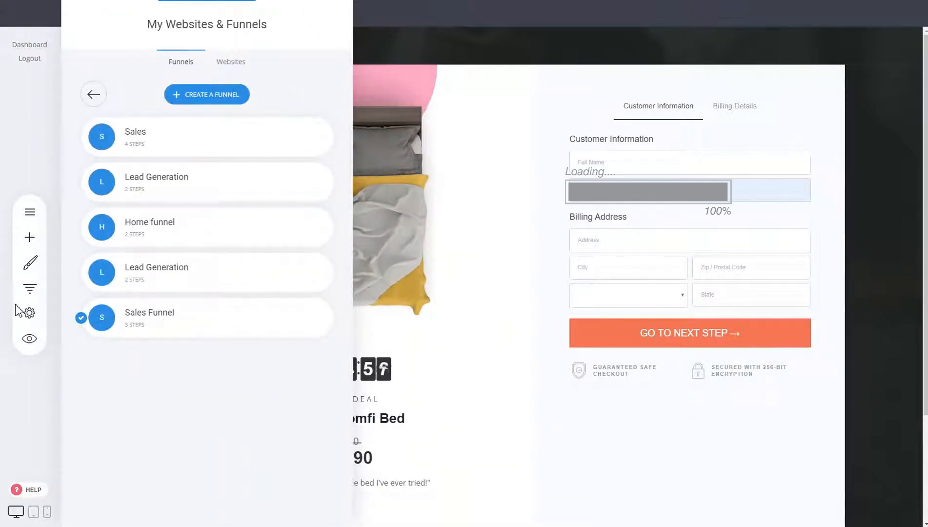
{"action": "left_click", "coordinate": [594, 227]}
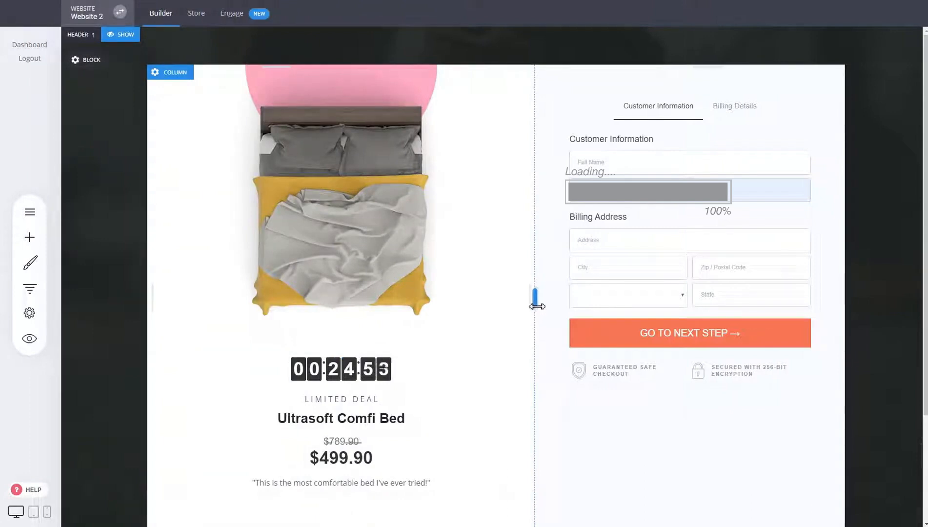
{"action": "left_click_drag", "start_coordinate": [534, 311], "coordinate": [550, 277]}
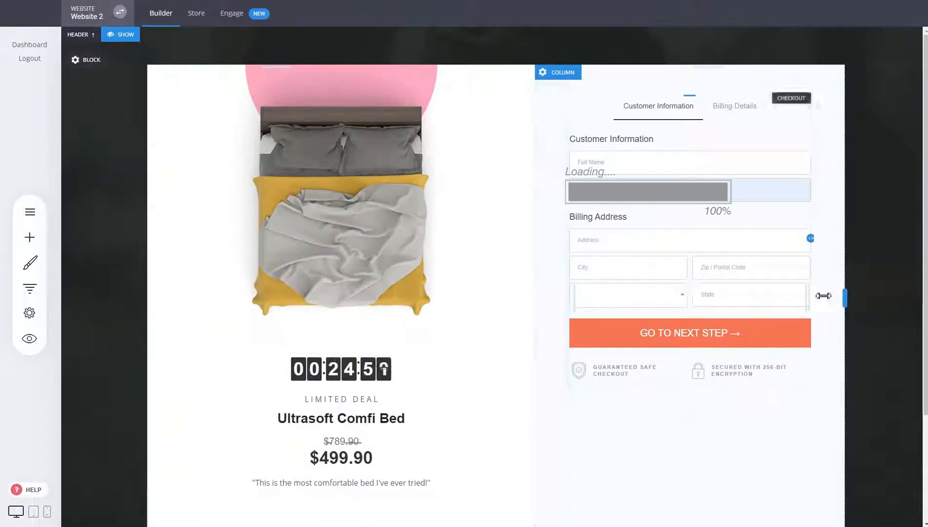